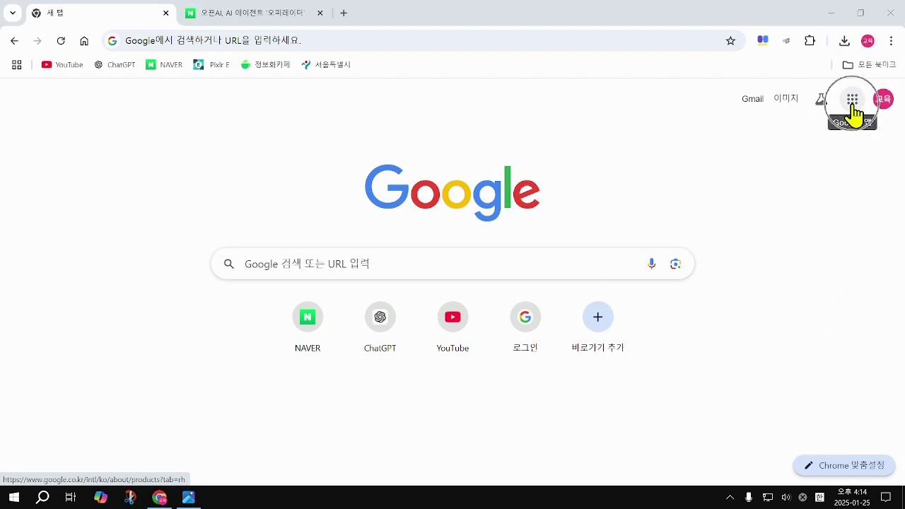
# Open Google Drive, go to 내 드라이브 and close the other browser tab with the news article
pyautogui.click(853, 106)
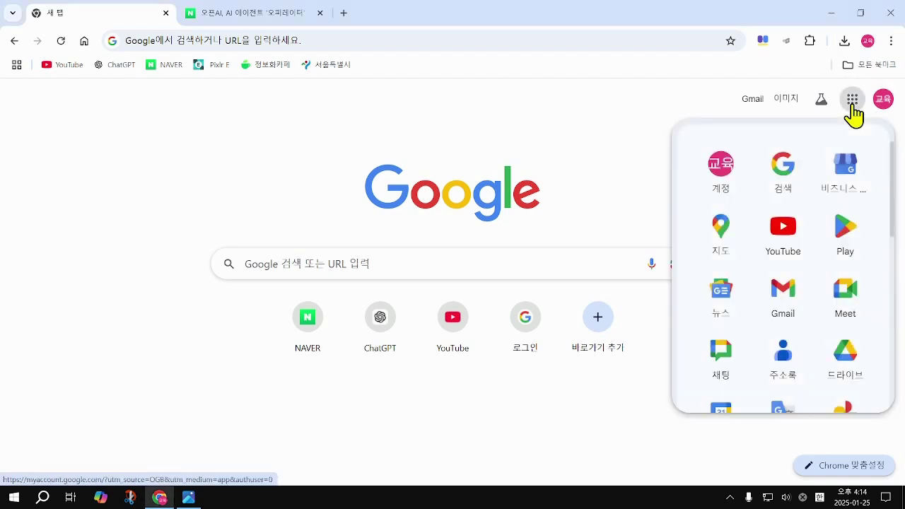
pyautogui.click(849, 368)
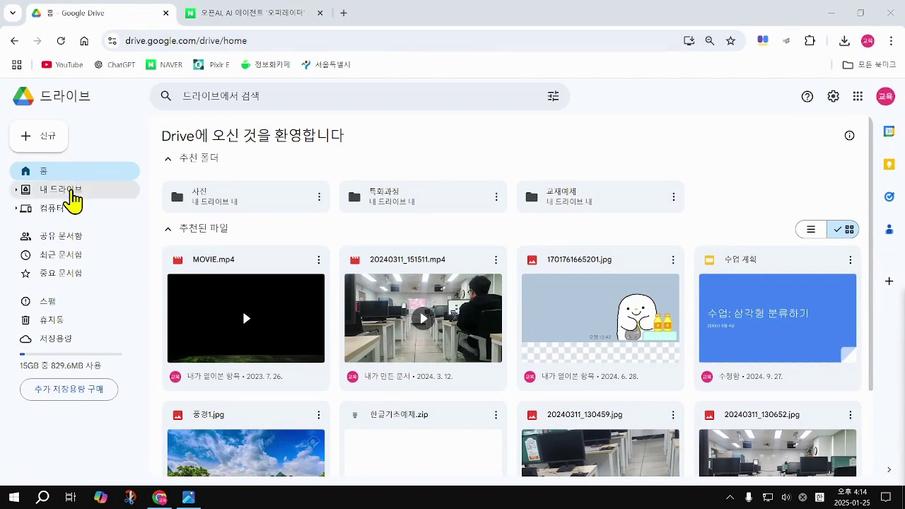
pyautogui.click(72, 192)
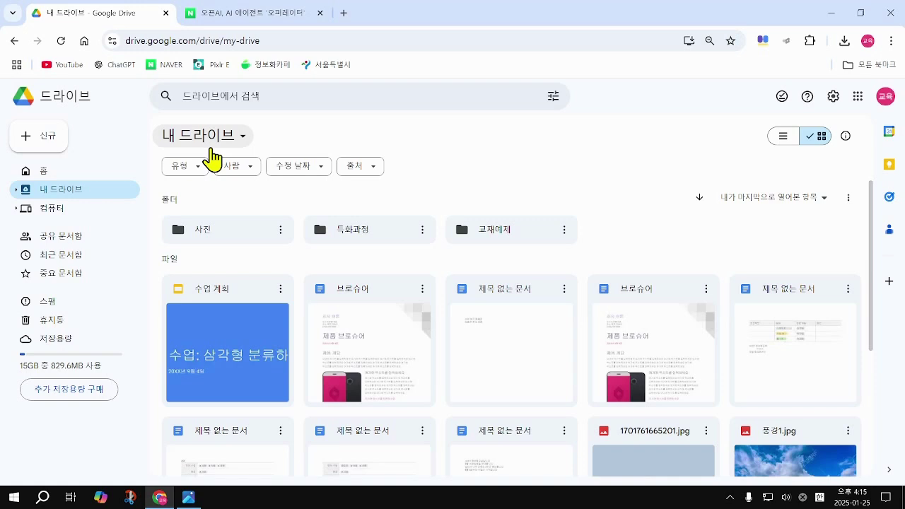
pyautogui.click(320, 13)
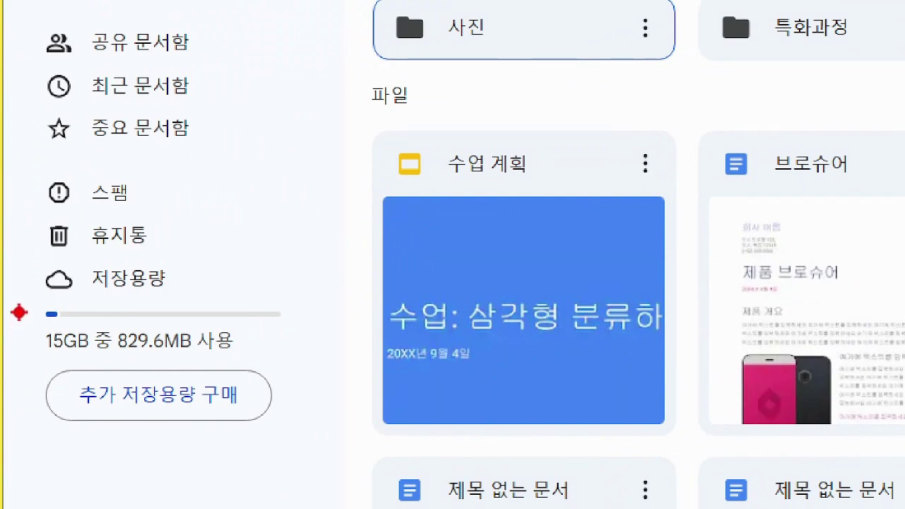
# Look over the suggested folders and files on Drive's 홈 page and all the contents of 내 드라이브
pyautogui.moveTo(21, 309)
pyautogui.mouseDown()
pyautogui.moveTo(36, 354)
pyautogui.moveTo(111, 362)
pyautogui.mouseUp()
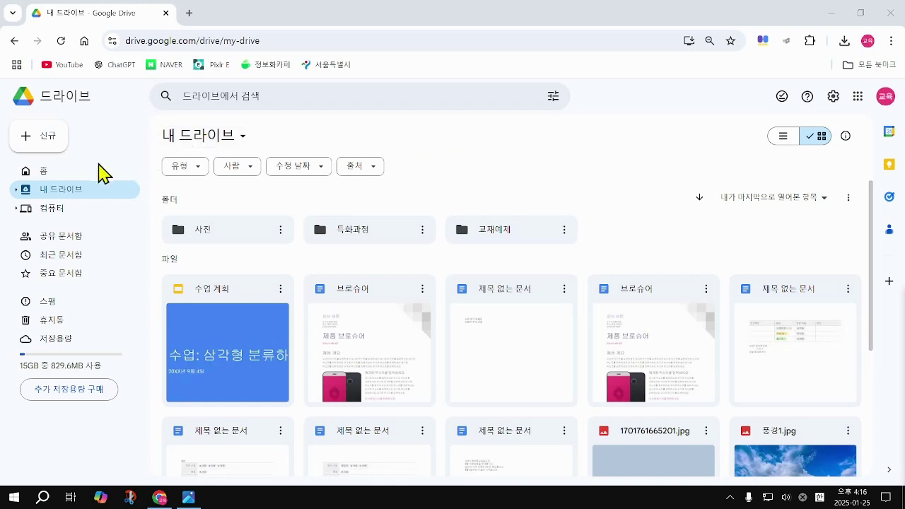
pyautogui.click(67, 108)
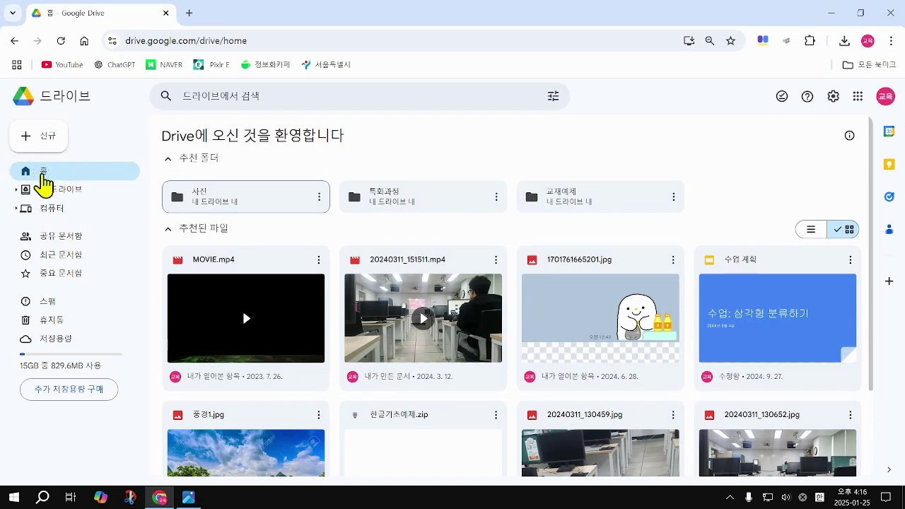
pyautogui.click(42, 178)
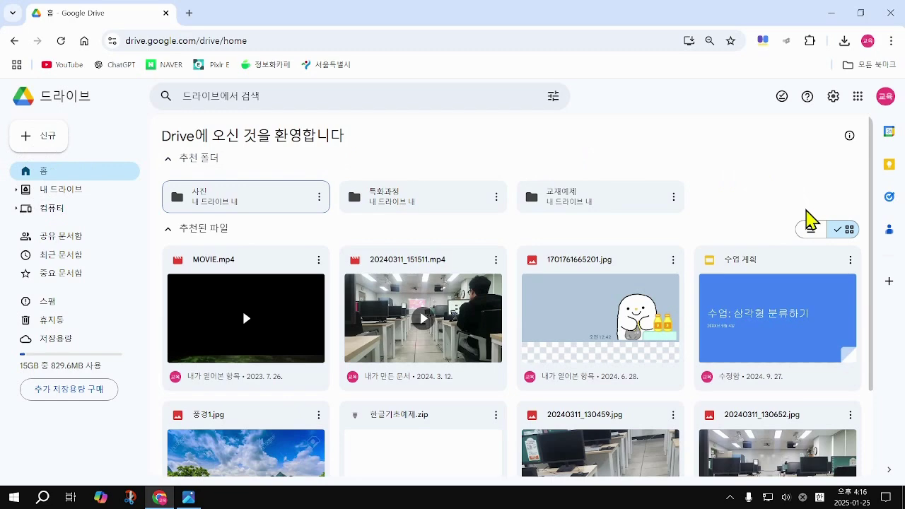
pyautogui.scroll(-3, 810, 221)
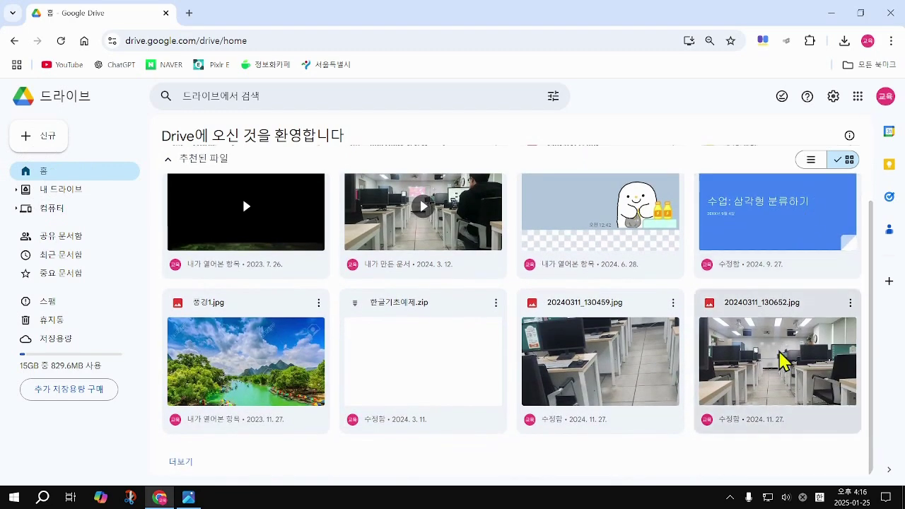
pyautogui.scroll(3, 783, 360)
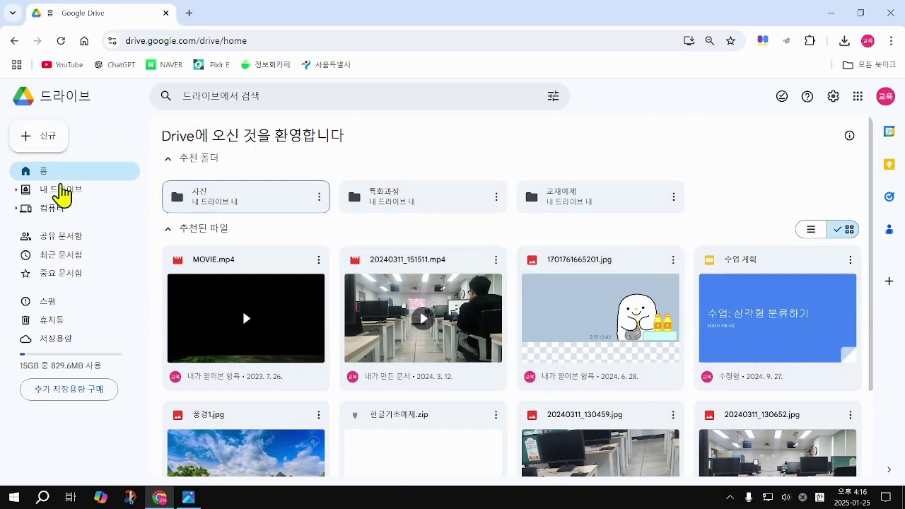
pyautogui.click(56, 195)
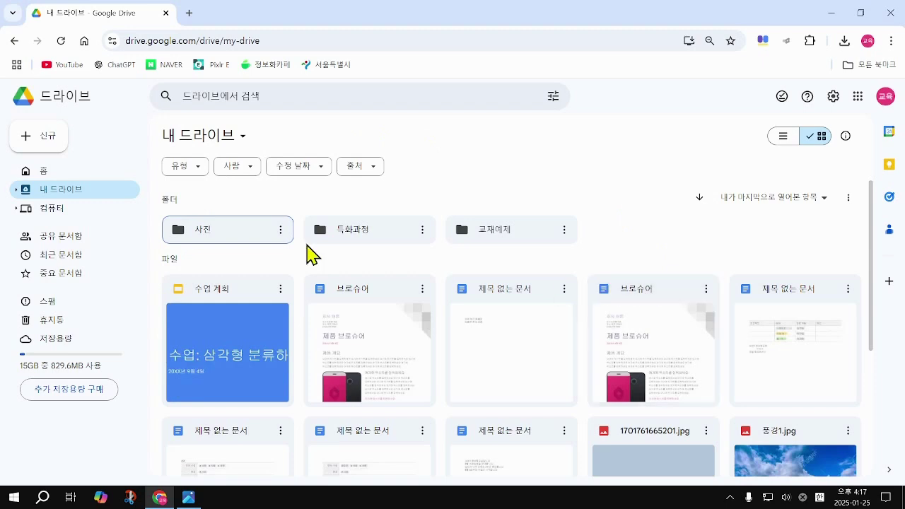
pyautogui.click(58, 191)
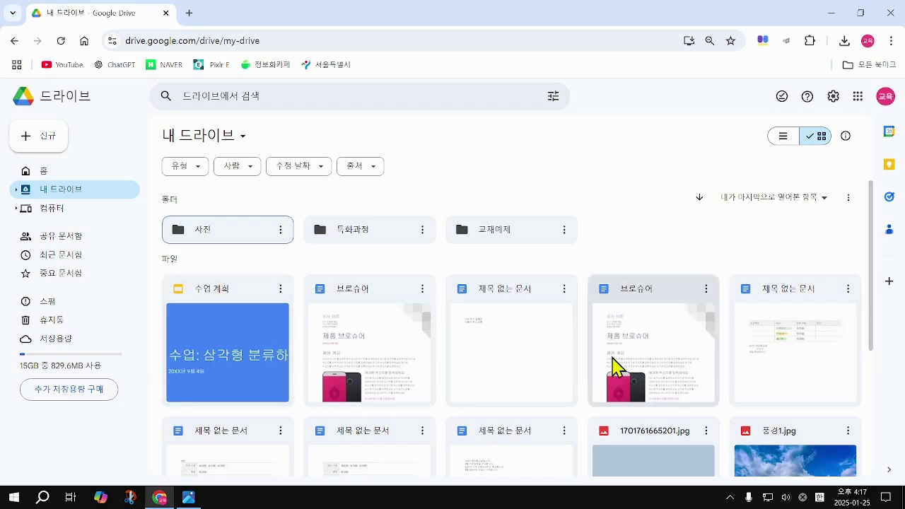
pyautogui.scroll(-3, 623, 353)
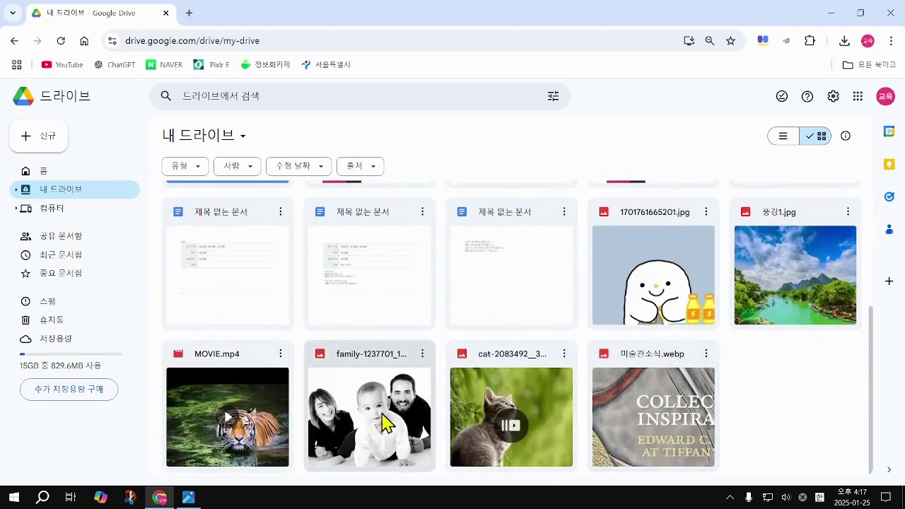
pyautogui.scroll(3, 636, 361)
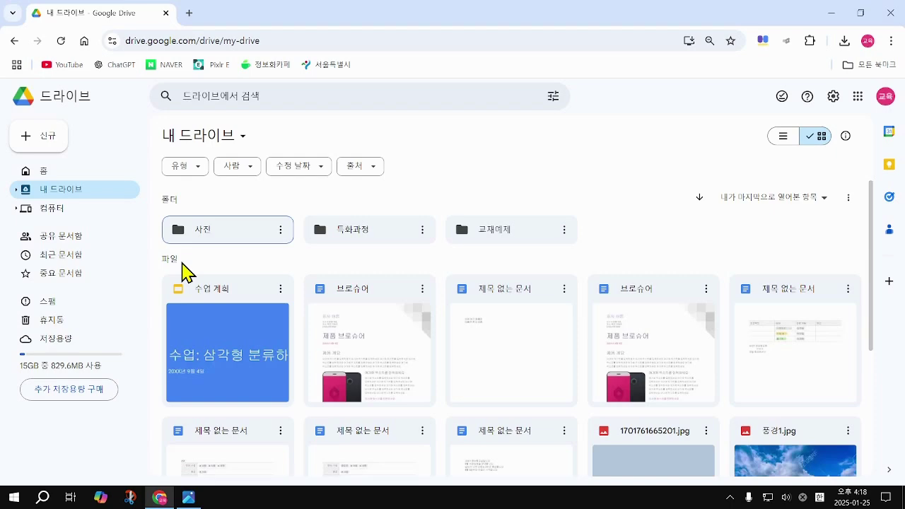
# Create a new folder named 연습폴더 in 내 드라이브
pyautogui.click(35, 150)
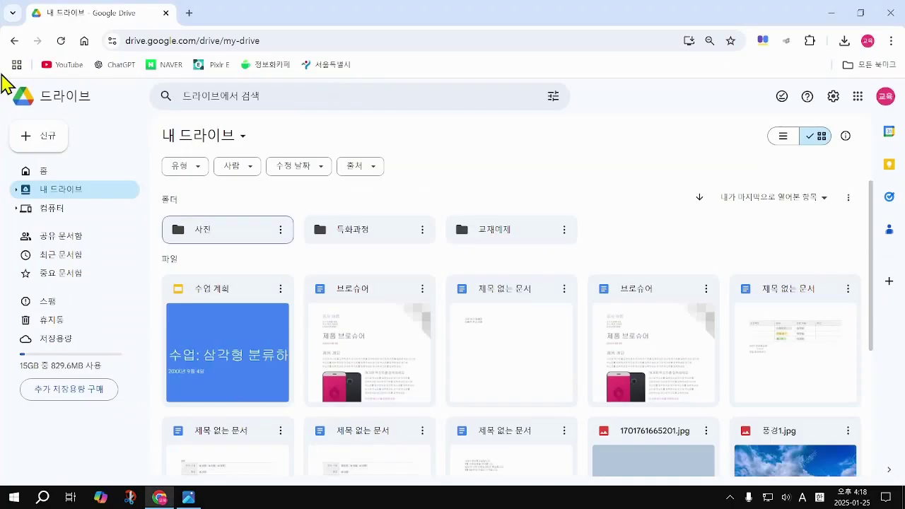
pyautogui.click(44, 145)
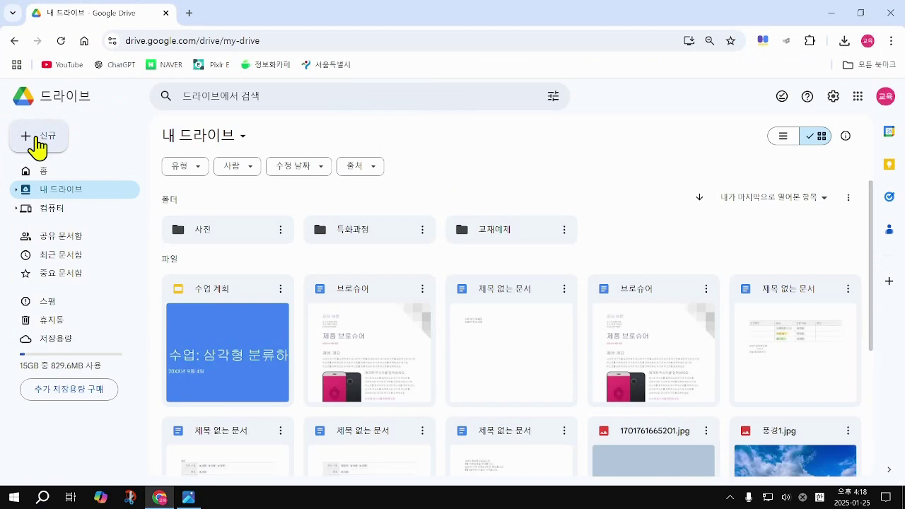
pyautogui.click(38, 141)
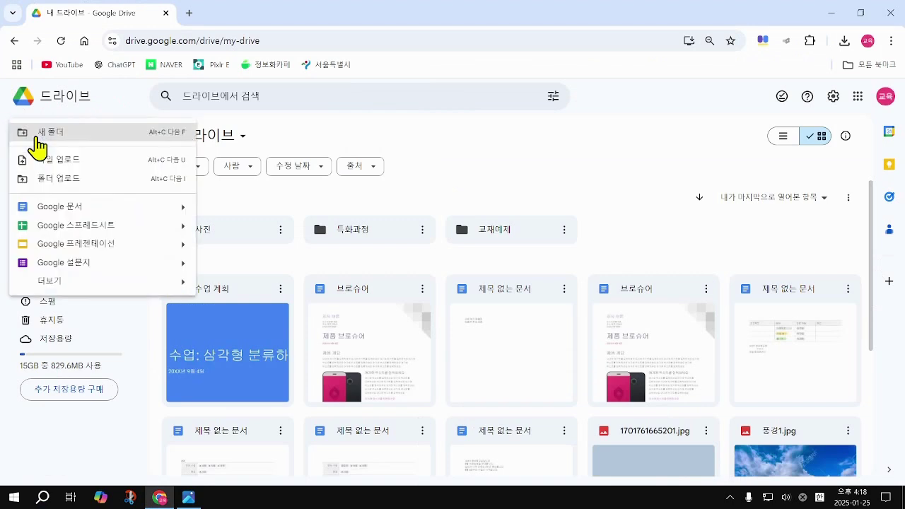
pyautogui.click(41, 139)
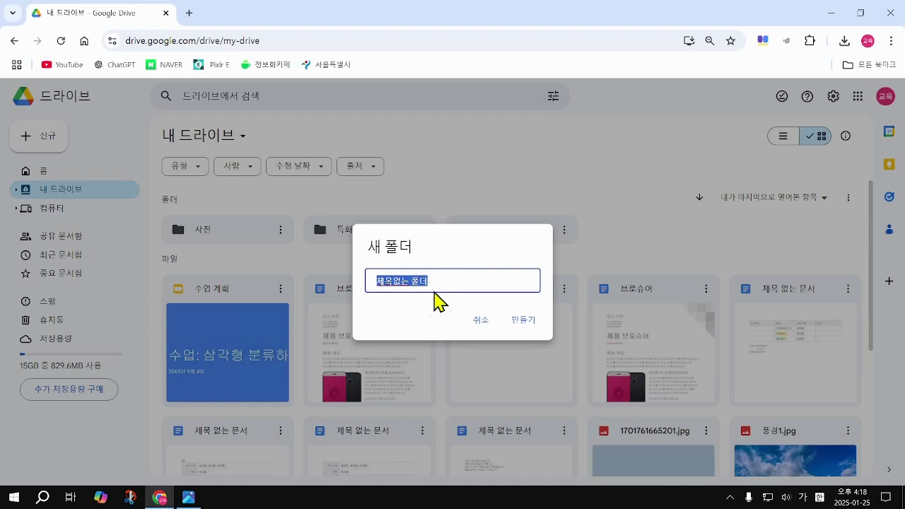
pyautogui.click(434, 297)
pyautogui.press('BackSpace')
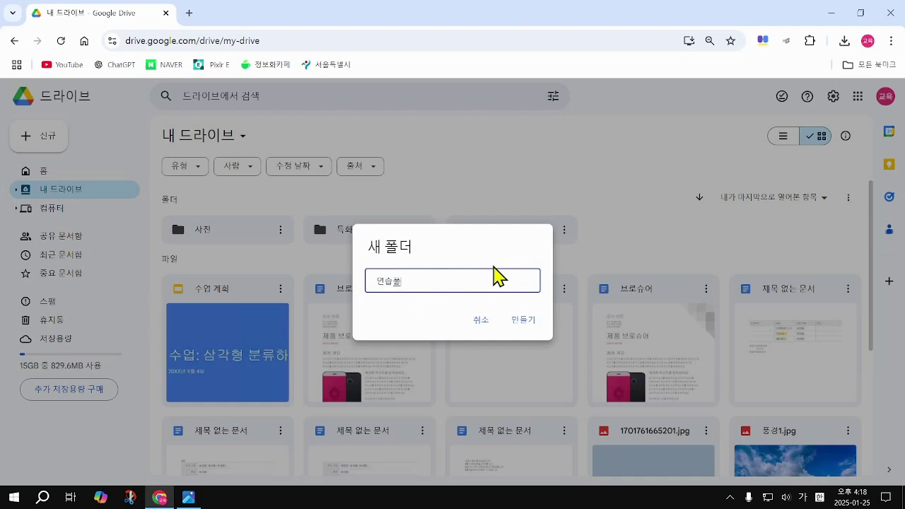
pyautogui.press('Return')
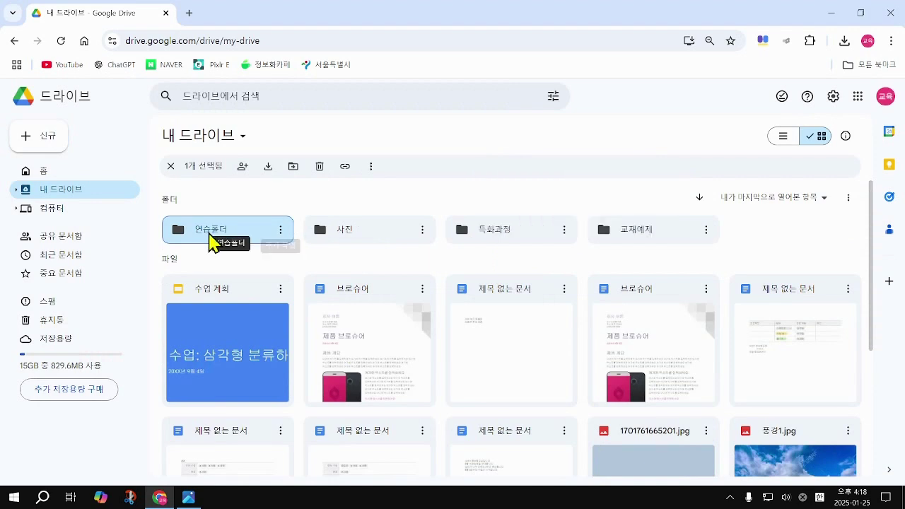
# Open the 연습폴더 folder in 내 드라이브
pyautogui.click(209, 231)
pyautogui.click(209, 231)
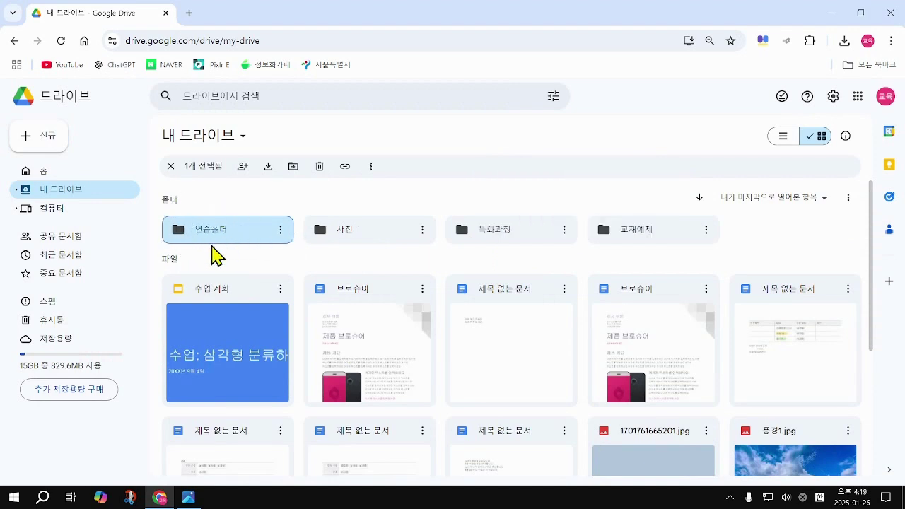
pyautogui.click(211, 239)
pyautogui.click(211, 238)
pyautogui.doubleClick(211, 238)
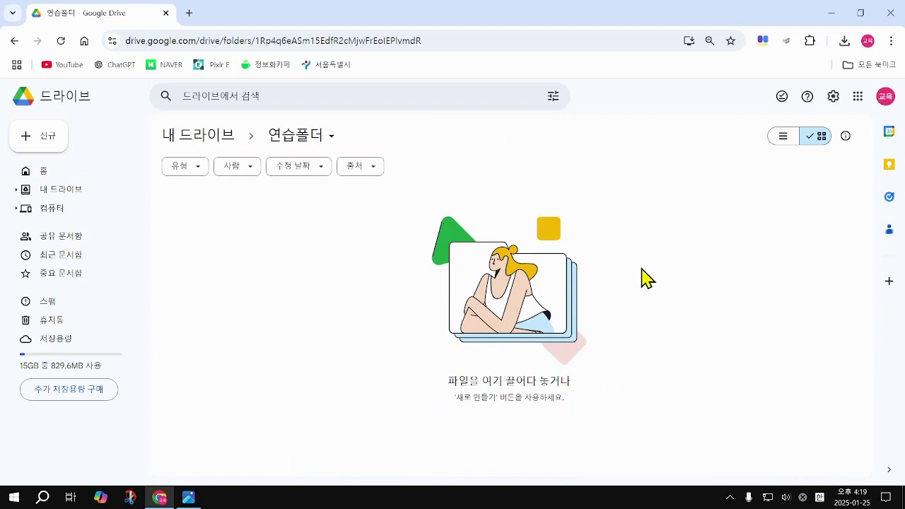
pyautogui.click(289, 142)
pyautogui.click(291, 141)
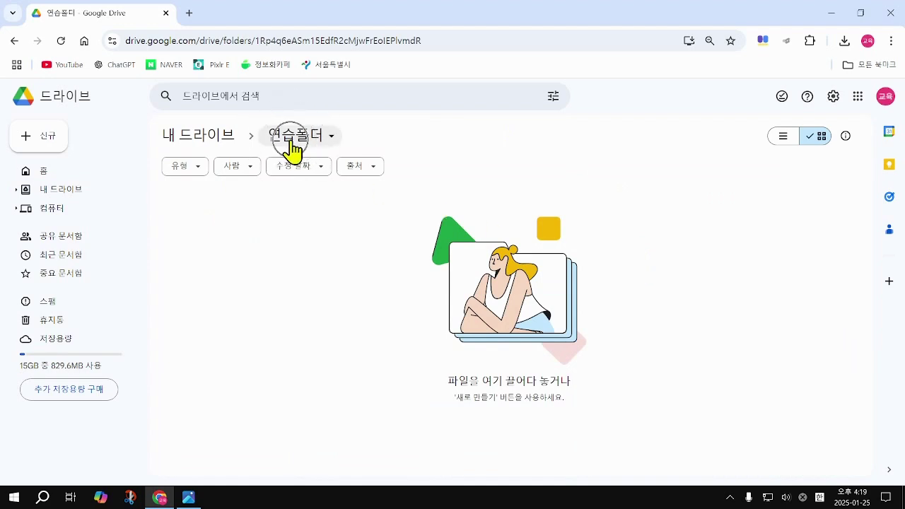
pyautogui.click(291, 141)
pyautogui.click(291, 143)
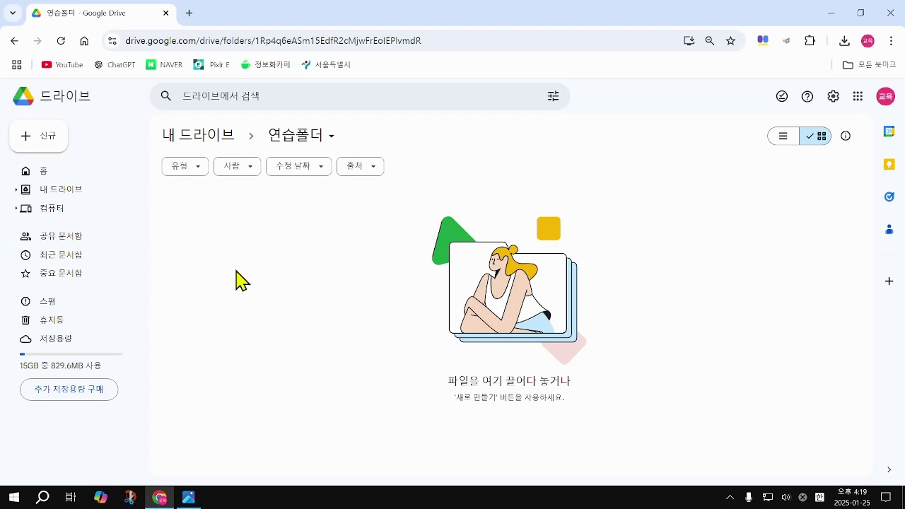
# Start a file upload into 연습폴더, browse to the desktop folder 컴퓨터자료 and show its files as medium icons (보통 아이콘)
pyautogui.click(40, 150)
pyautogui.click(41, 150)
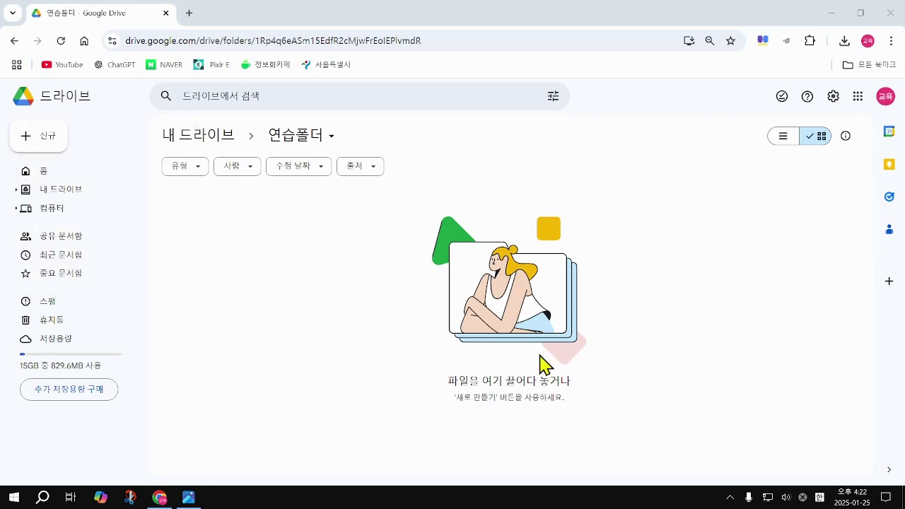
pyautogui.click(53, 144)
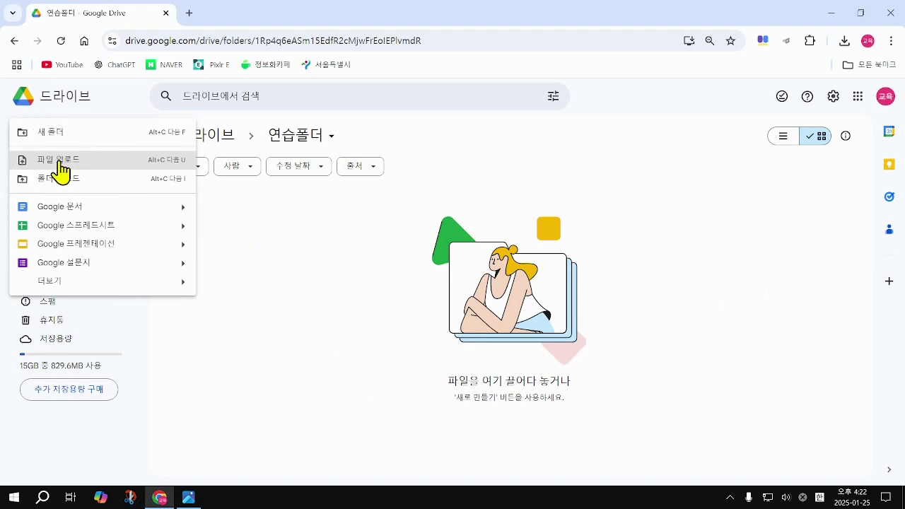
pyautogui.click(61, 171)
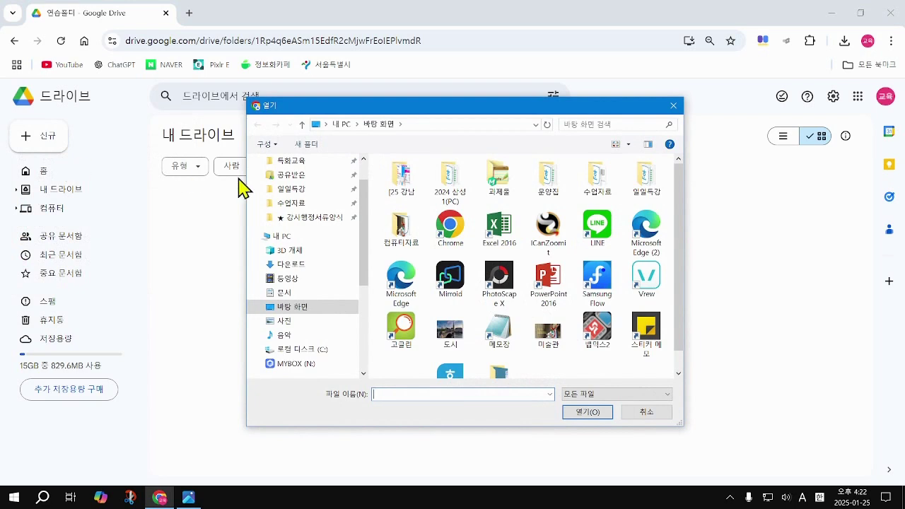
pyautogui.scroll(-1, 486, 222)
pyautogui.scroll(1, 509, 236)
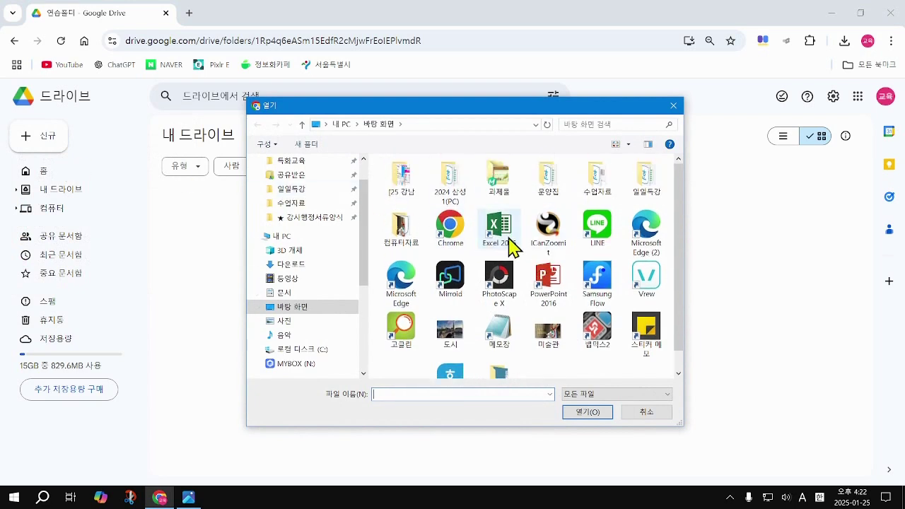
pyautogui.click(399, 235)
pyautogui.click(398, 235)
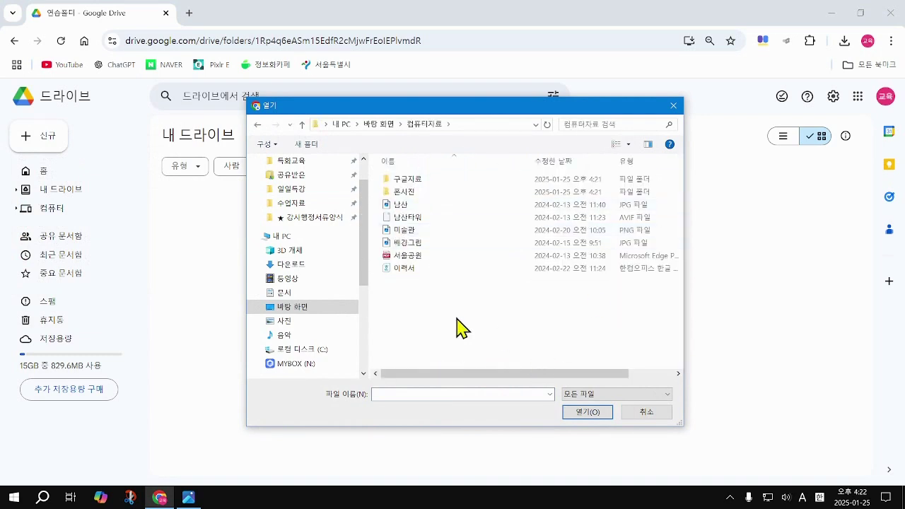
pyautogui.click(629, 144)
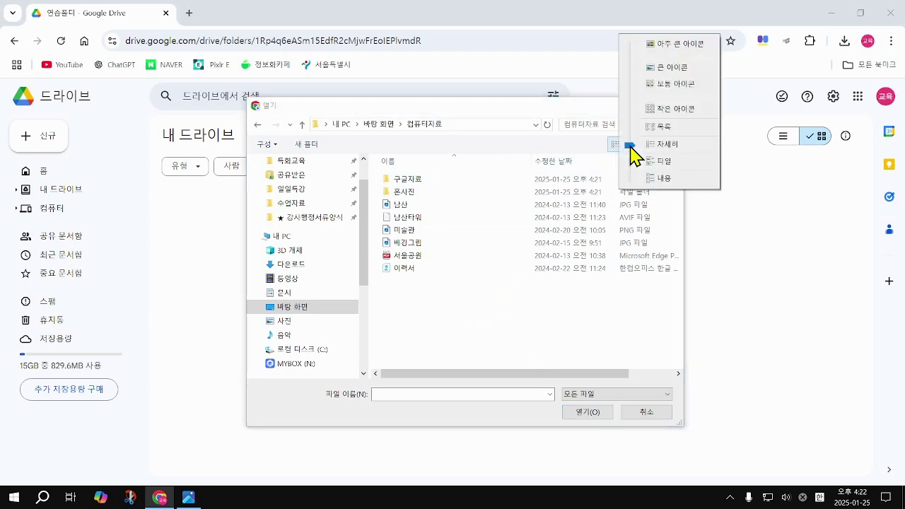
pyautogui.click(685, 88)
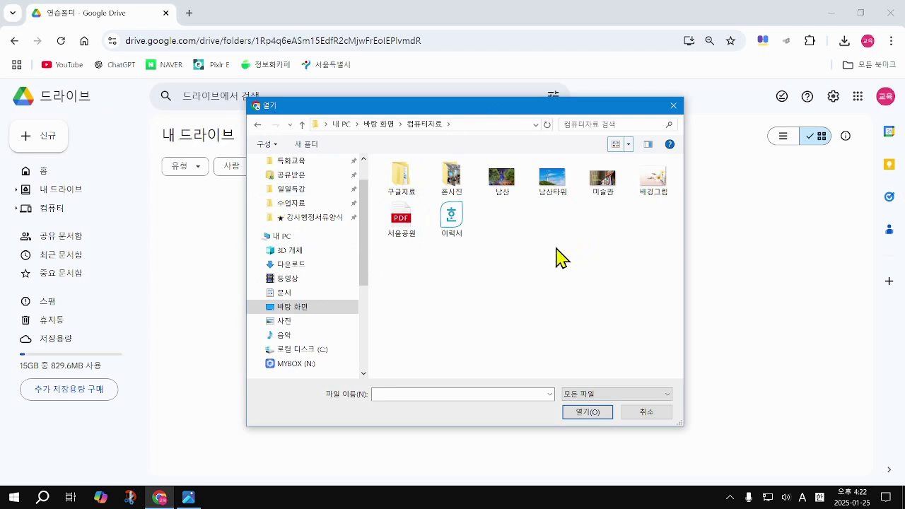
# Upload the three files 남산, 서울공원 and 이력서 from 컴퓨터자료 together into 연습폴더
pyautogui.click(506, 190)
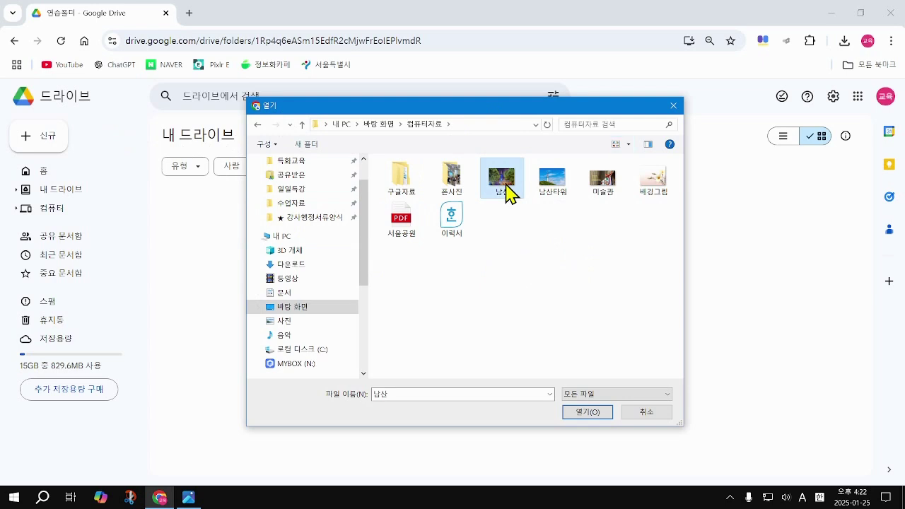
pyautogui.keyDown('ctrl'); pyautogui.click(403, 230); pyautogui.keyUp('ctrl')
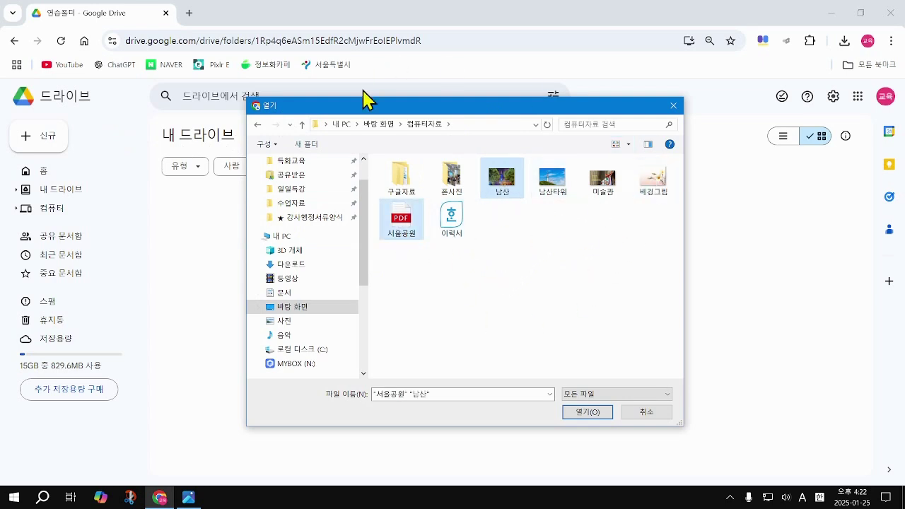
pyautogui.keyDown('ctrl'); pyautogui.click(459, 231); pyautogui.keyUp('ctrl')
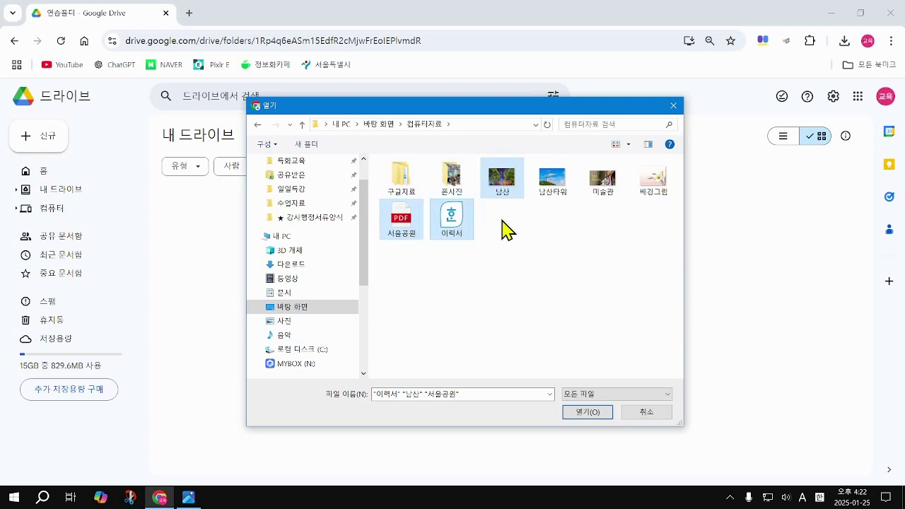
pyautogui.click(587, 413)
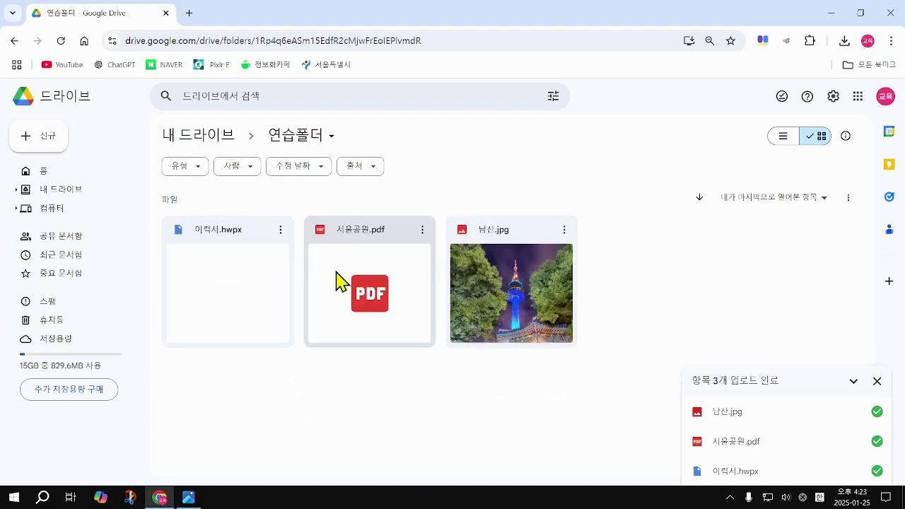
pyautogui.click(308, 149)
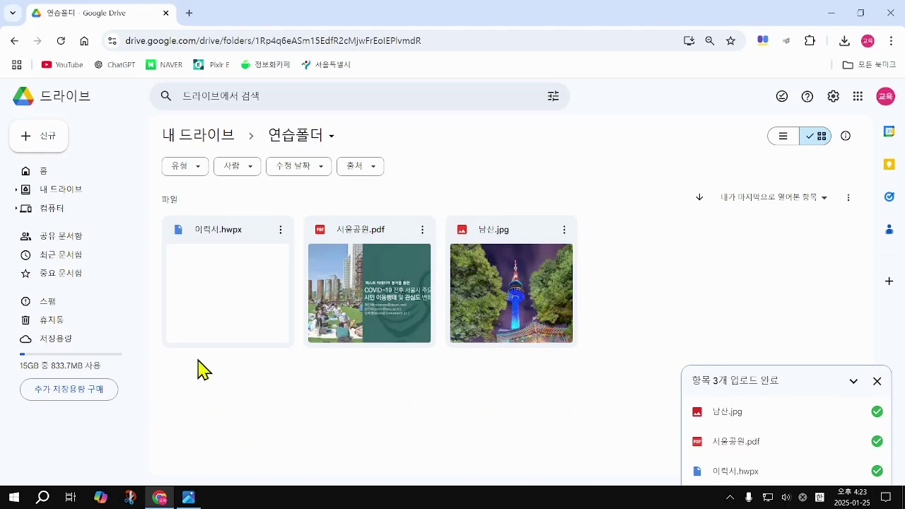
# Choose the folder 폰사진 from the computer folder 컴퓨터자료 for a folder upload into 연습폴더
pyautogui.click(43, 138)
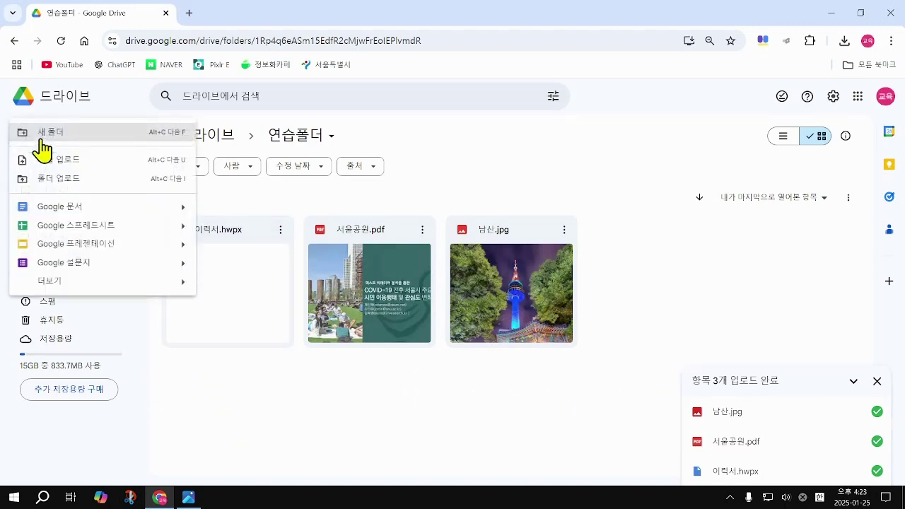
pyautogui.click(59, 185)
pyautogui.click(59, 185)
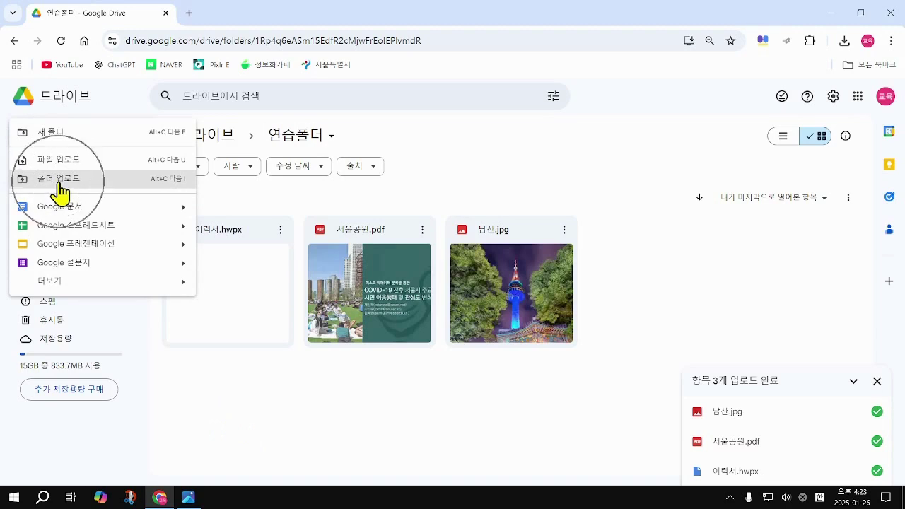
pyautogui.click(60, 186)
pyautogui.click(59, 185)
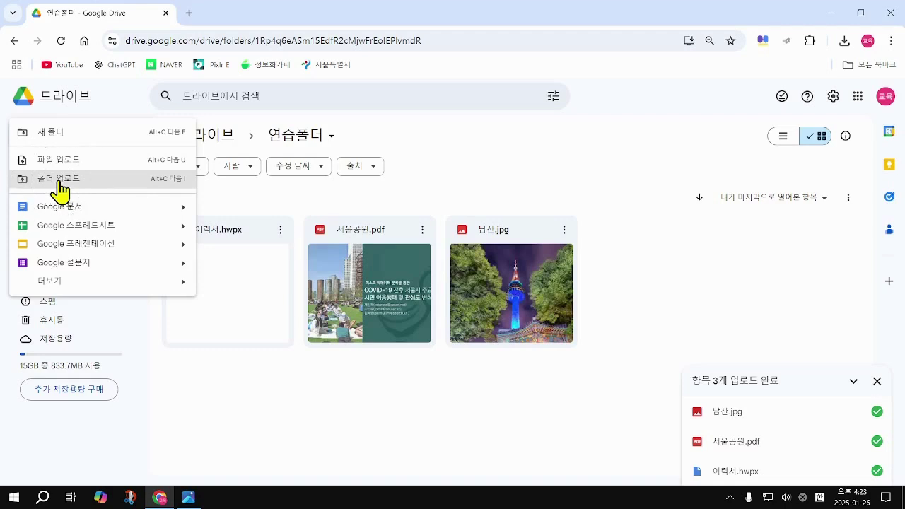
pyautogui.click(60, 186)
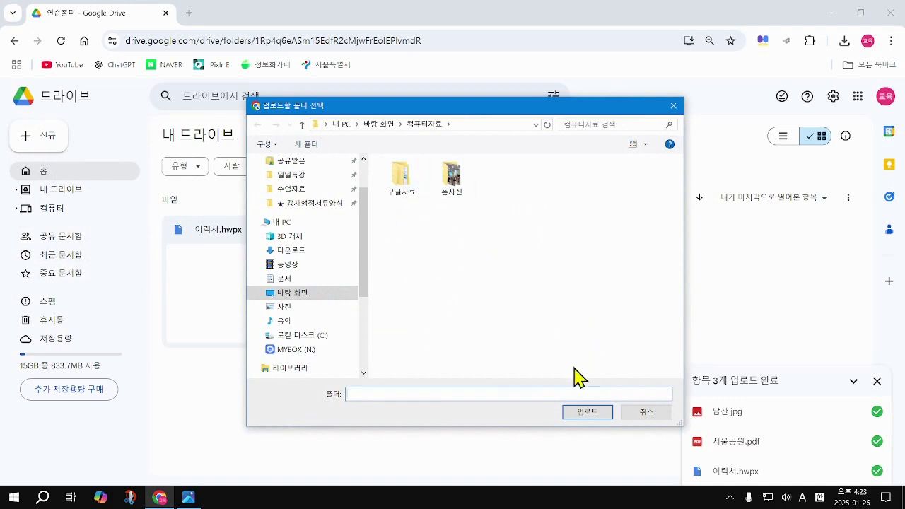
pyautogui.click(448, 181)
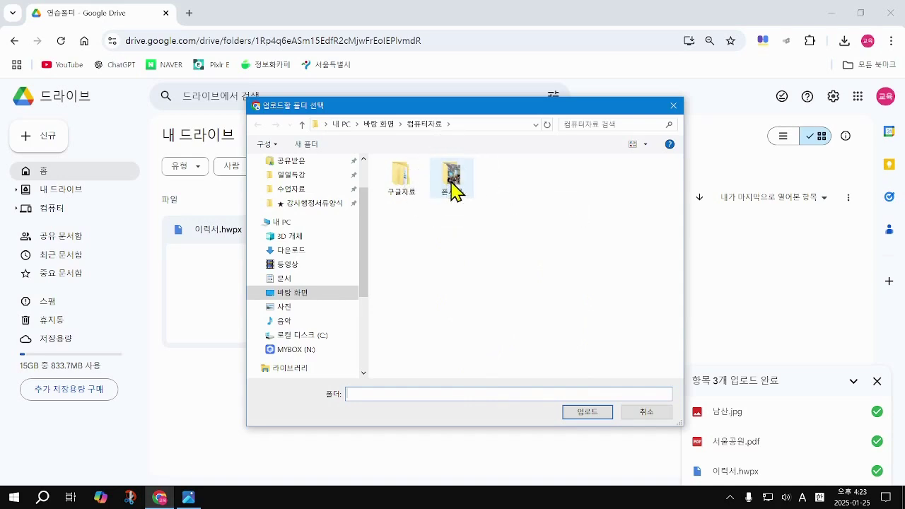
pyautogui.click(452, 190)
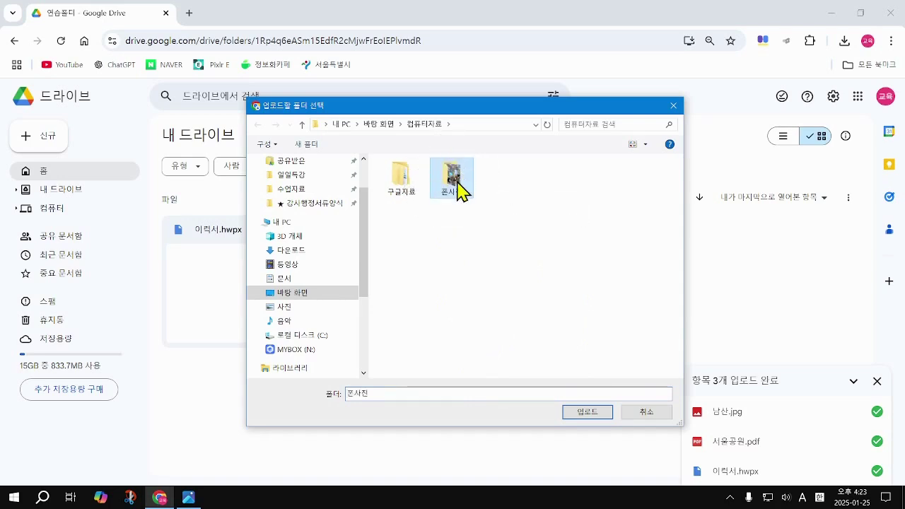
pyautogui.click(457, 189)
pyautogui.click(586, 417)
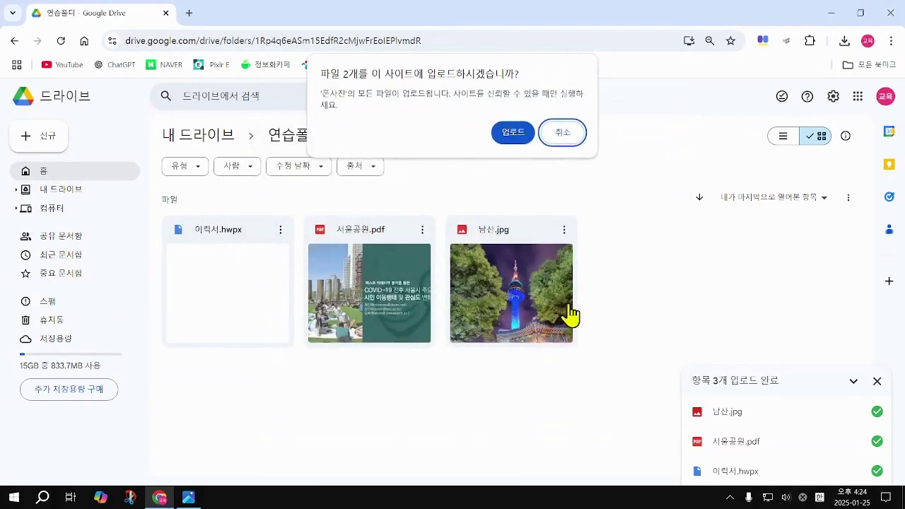
# Confirm uploading all files of the 폰사진 folder and close the upload status once it has finished
pyautogui.click(432, 104)
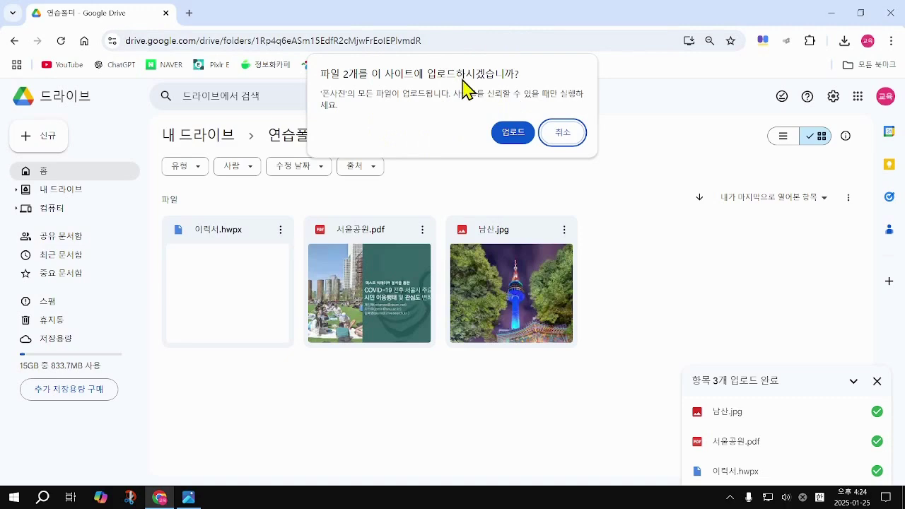
pyautogui.click(513, 140)
pyautogui.click(512, 138)
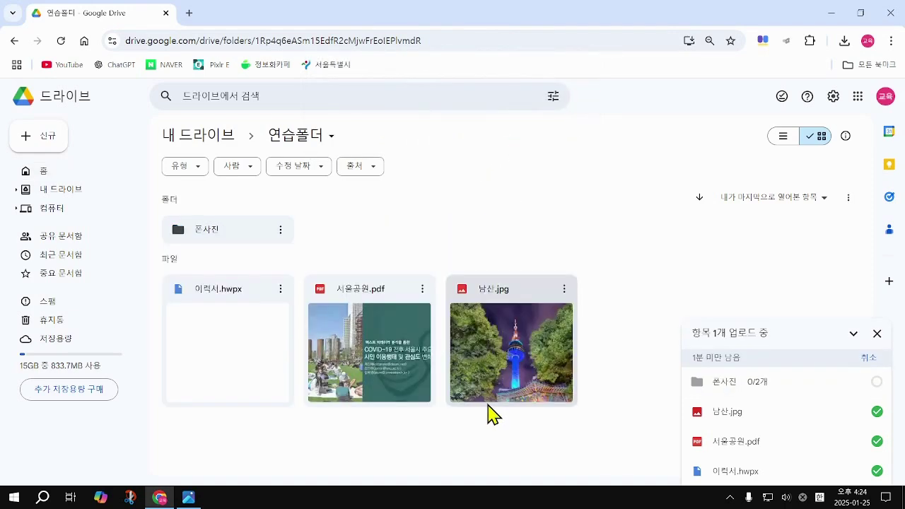
pyautogui.click(223, 241)
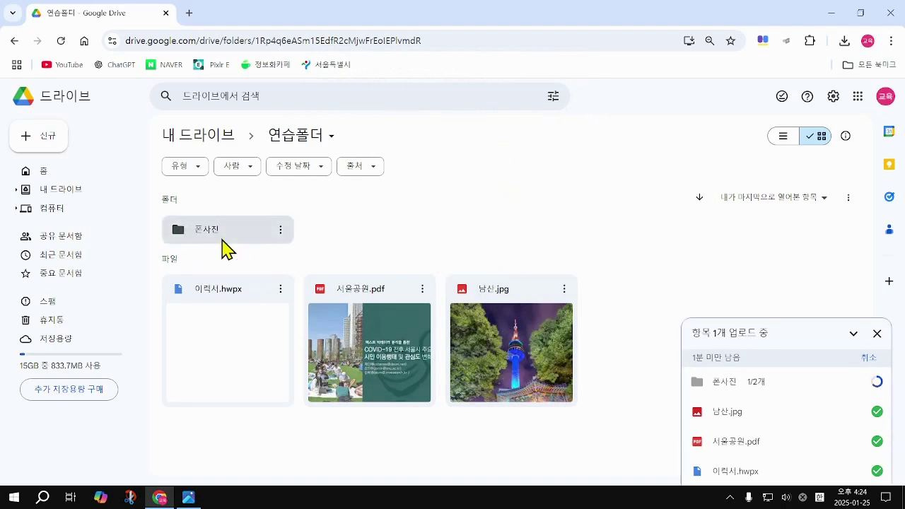
pyautogui.click(222, 240)
pyautogui.click(223, 241)
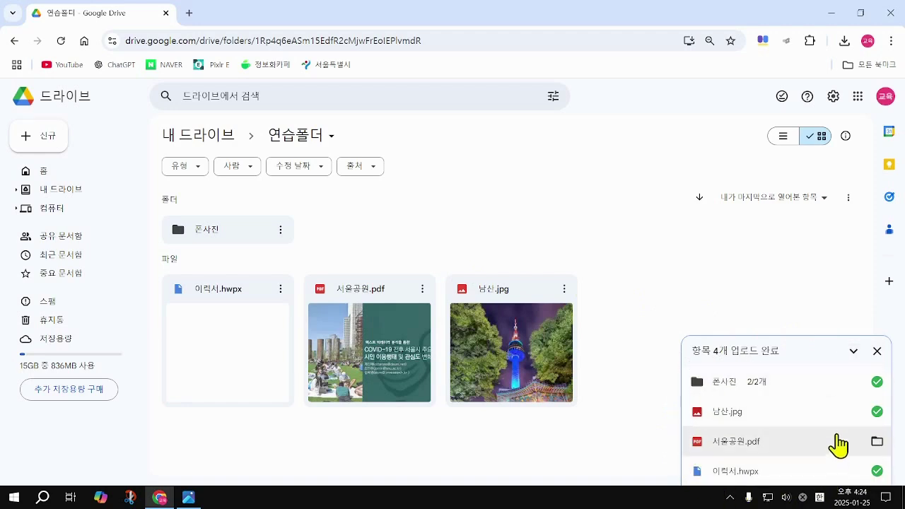
pyautogui.click(877, 352)
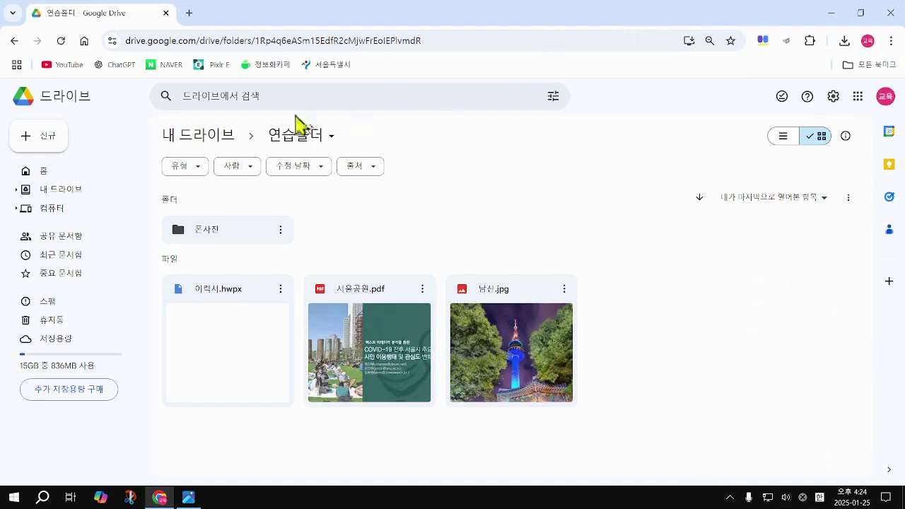
pyautogui.click(290, 147)
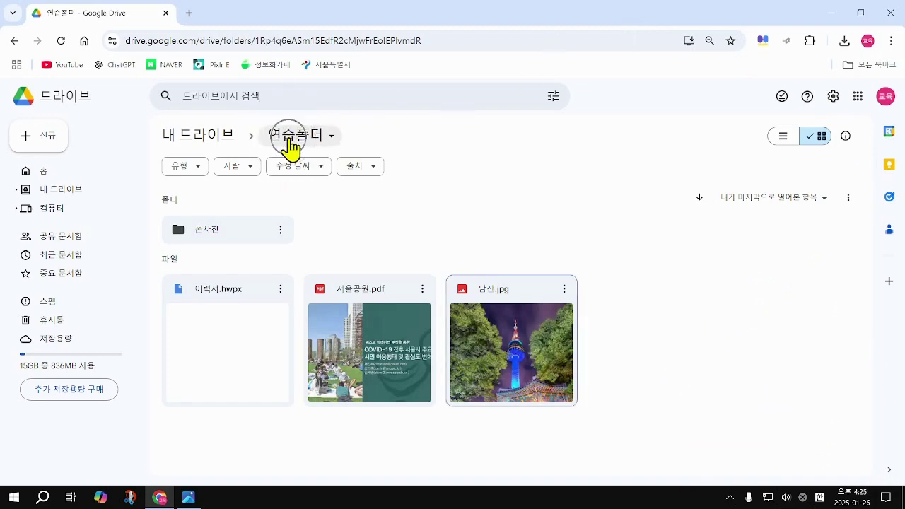
pyautogui.click(50, 150)
pyautogui.click(50, 150)
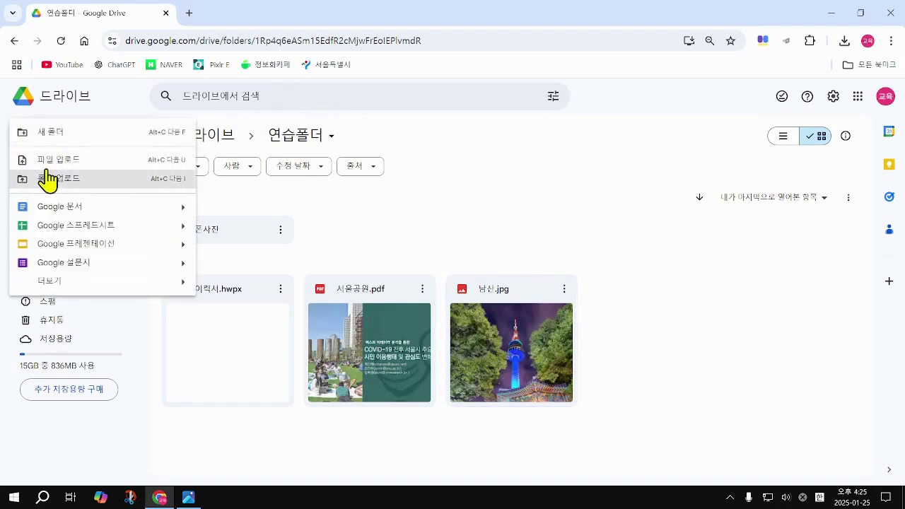
pyautogui.click(243, 179)
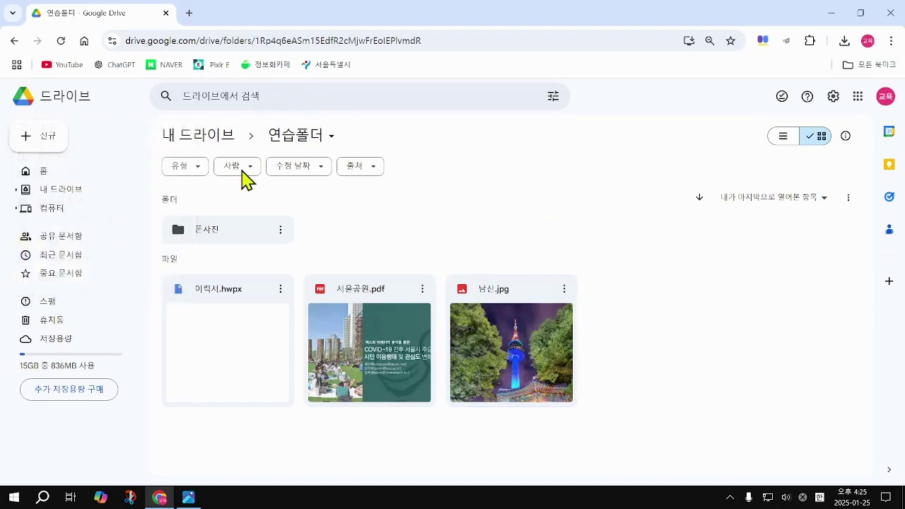
pyautogui.click(56, 150)
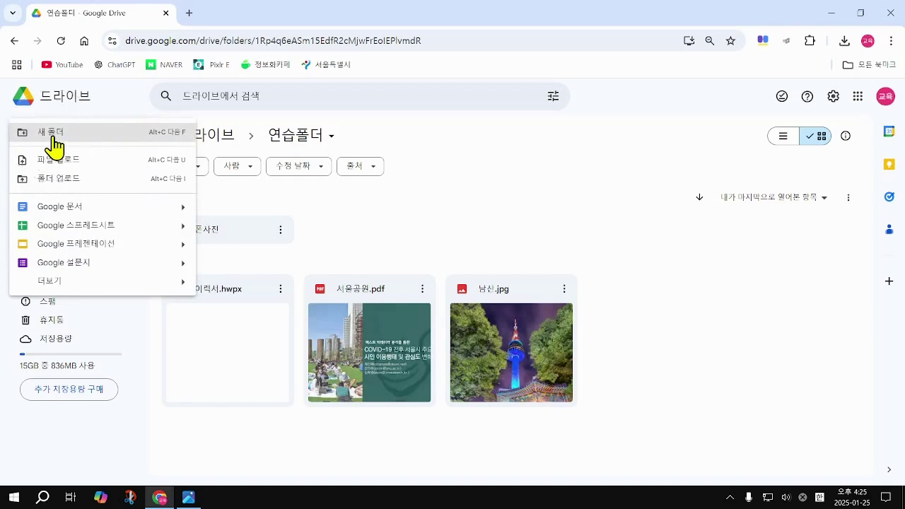
pyautogui.click(51, 189)
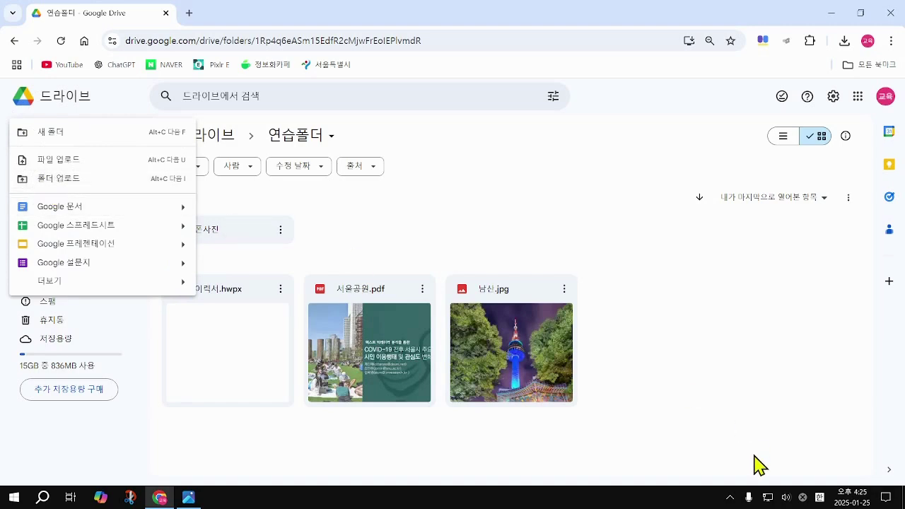
pyautogui.click(726, 409)
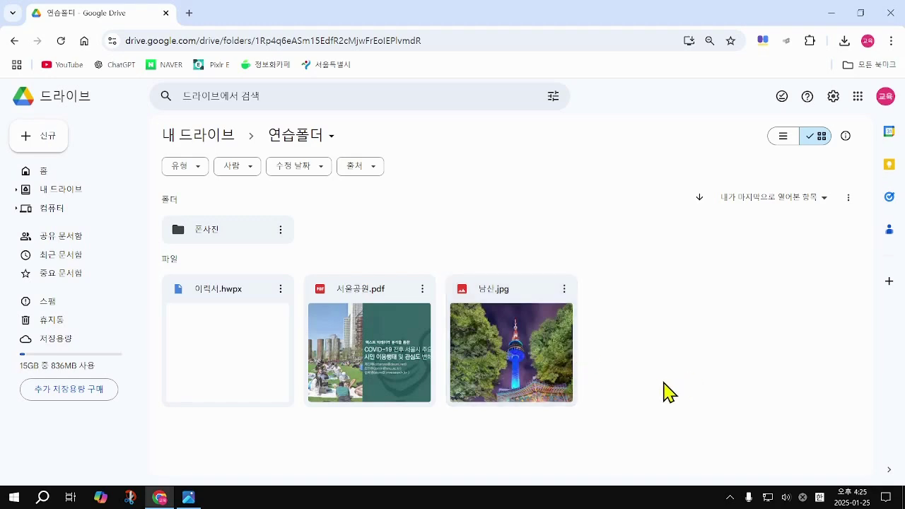
# Select the image 남산.jpg in 연습폴더 and start downloading it to the computer
pyautogui.click(525, 301)
pyautogui.click(525, 300)
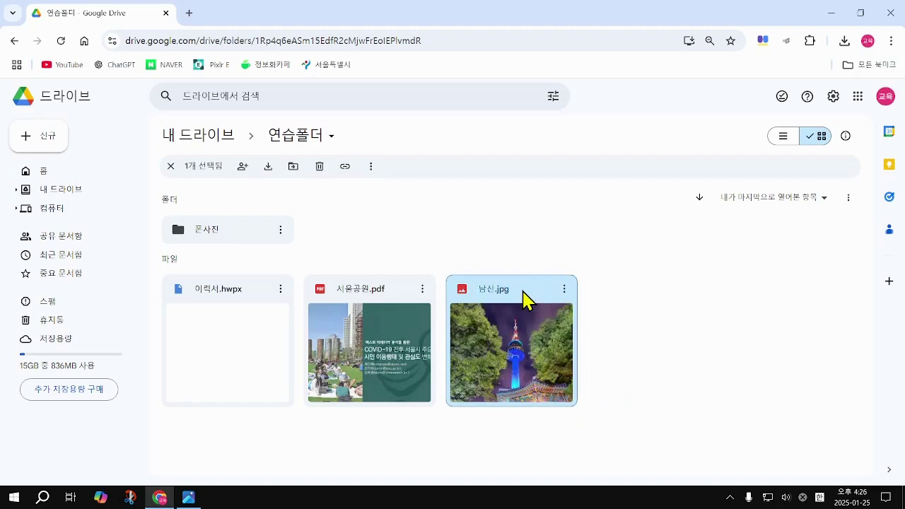
pyautogui.click(525, 300)
pyautogui.click(525, 301)
pyautogui.click(525, 300)
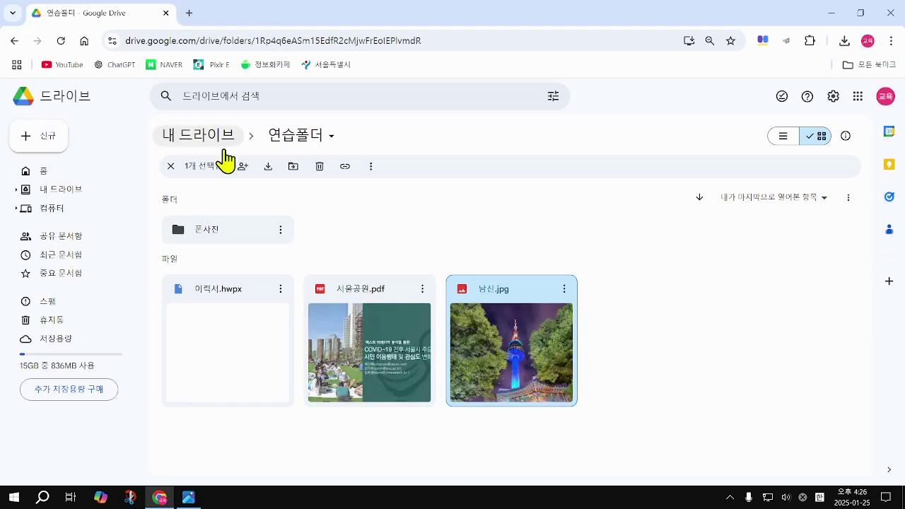
pyautogui.click(268, 168)
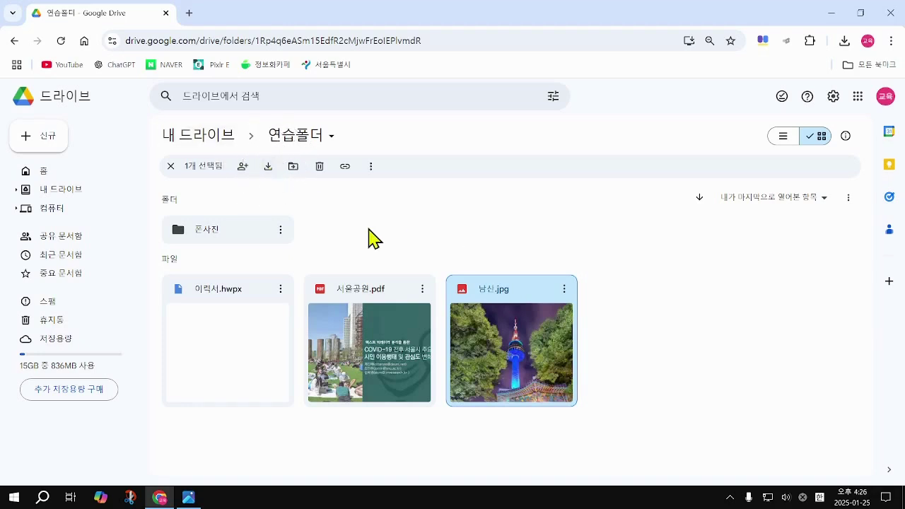
pyautogui.rightClick(519, 323)
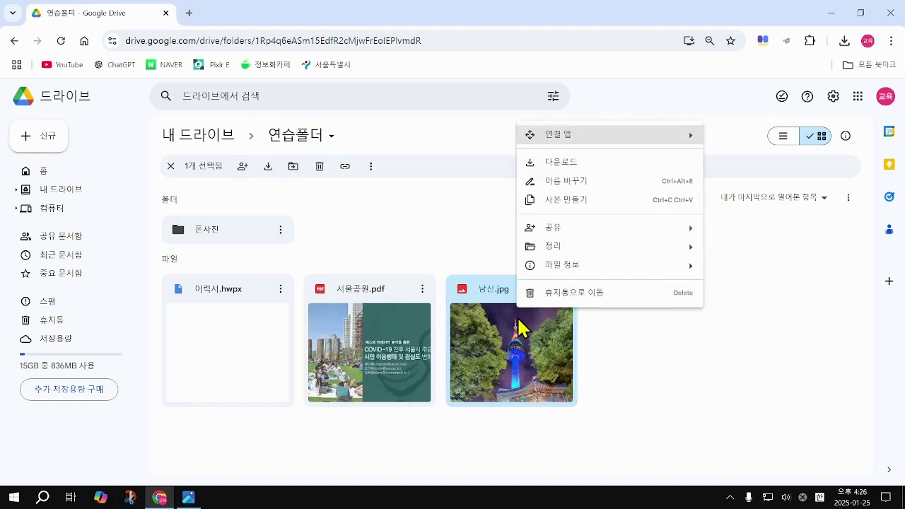
pyautogui.rightClick(560, 303)
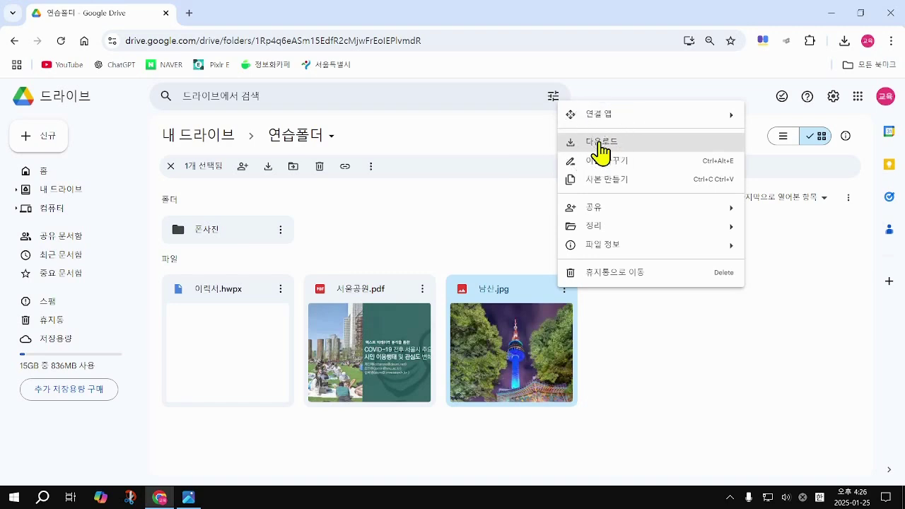
pyautogui.click(601, 144)
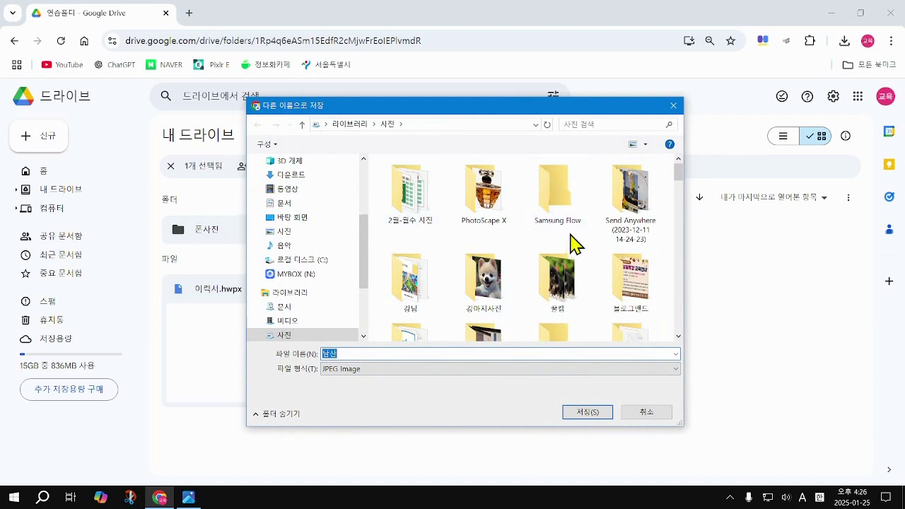
# Try to save the 남산 JPEG image in the 사진 folder under 라이브러리
pyautogui.scroll(-3, 318, 207)
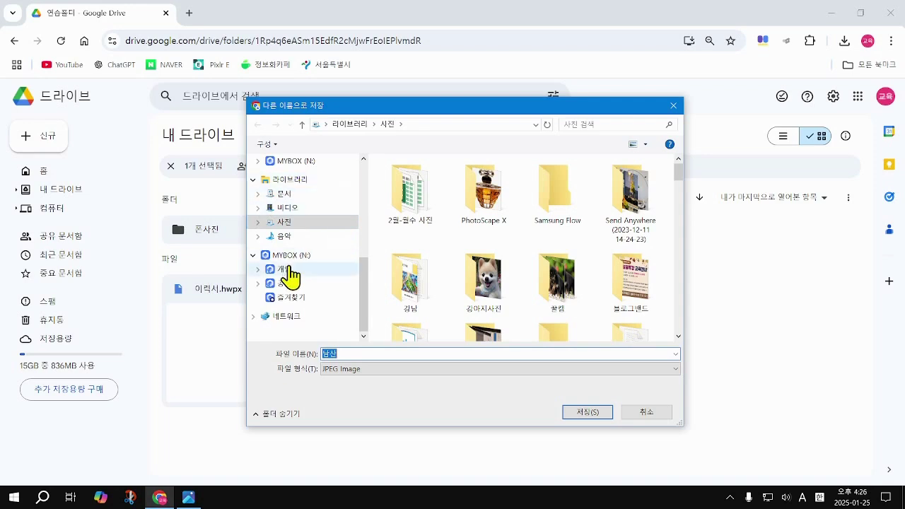
pyautogui.click(309, 211)
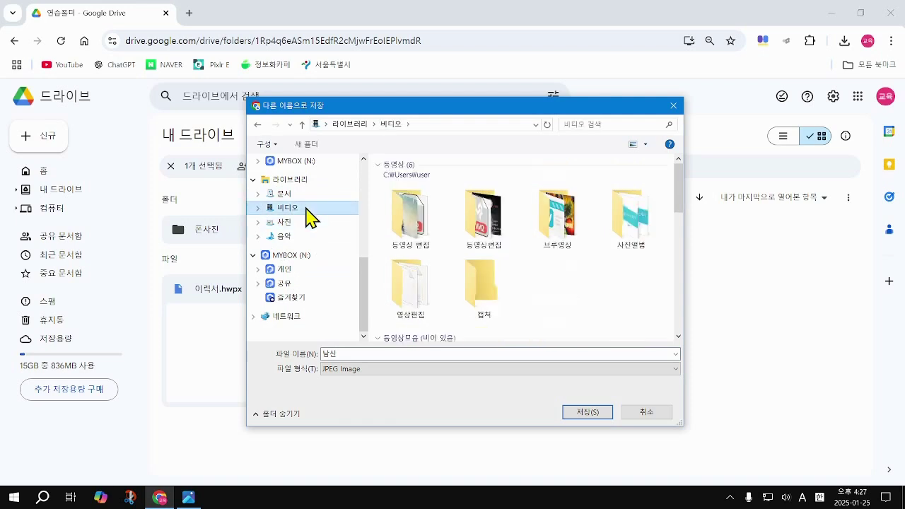
pyautogui.click(285, 223)
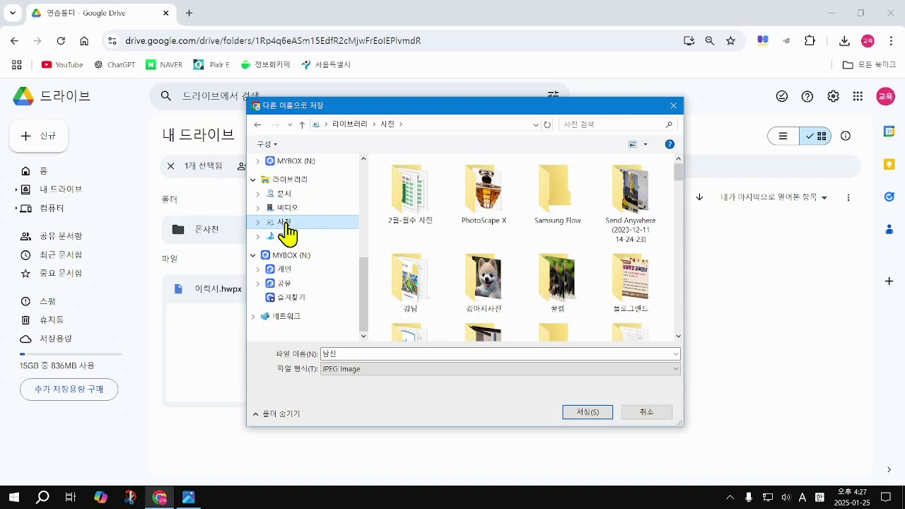
pyautogui.click(588, 412)
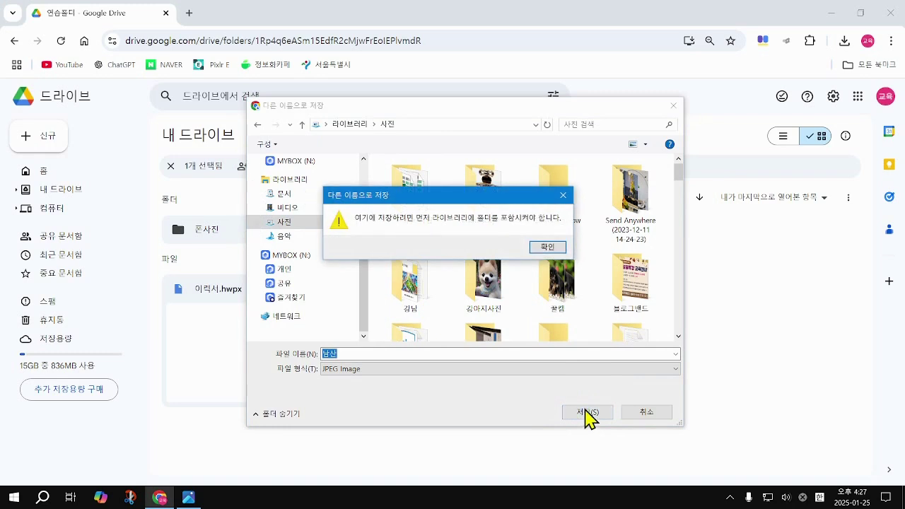
pyautogui.click(549, 248)
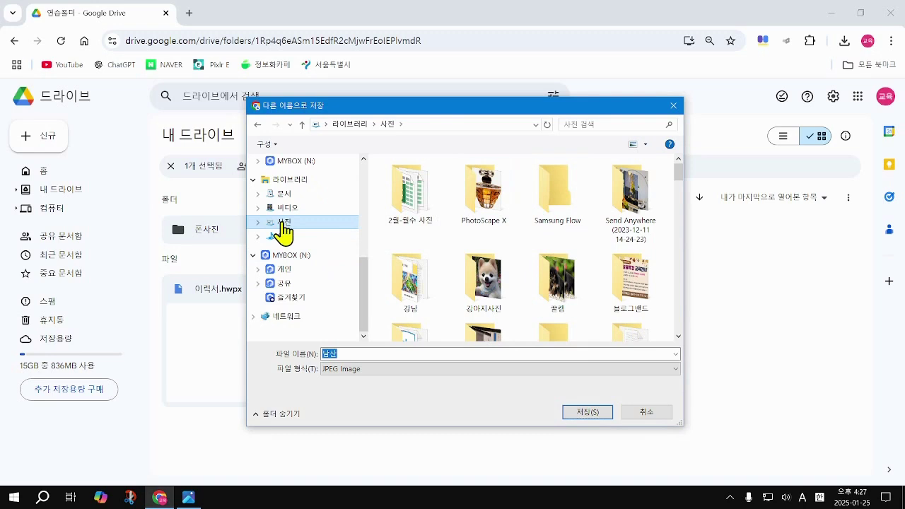
pyautogui.click(597, 416)
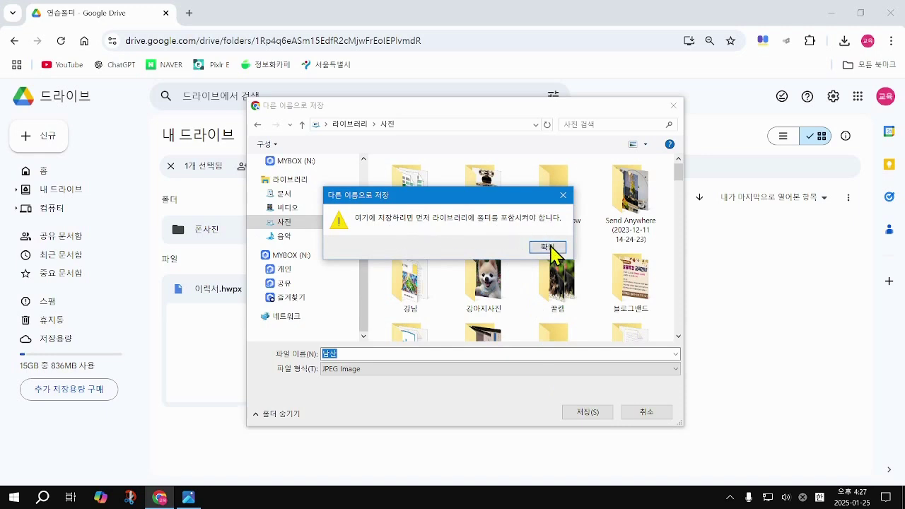
pyautogui.click(549, 247)
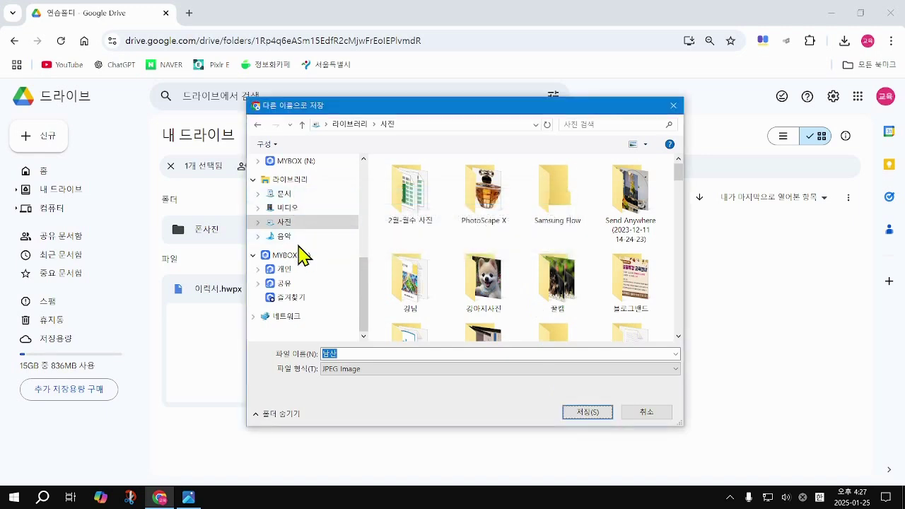
# Save the downloaded image as 남산 in the 사진 folder under 내 PC
pyautogui.scroll(2, 299, 262)
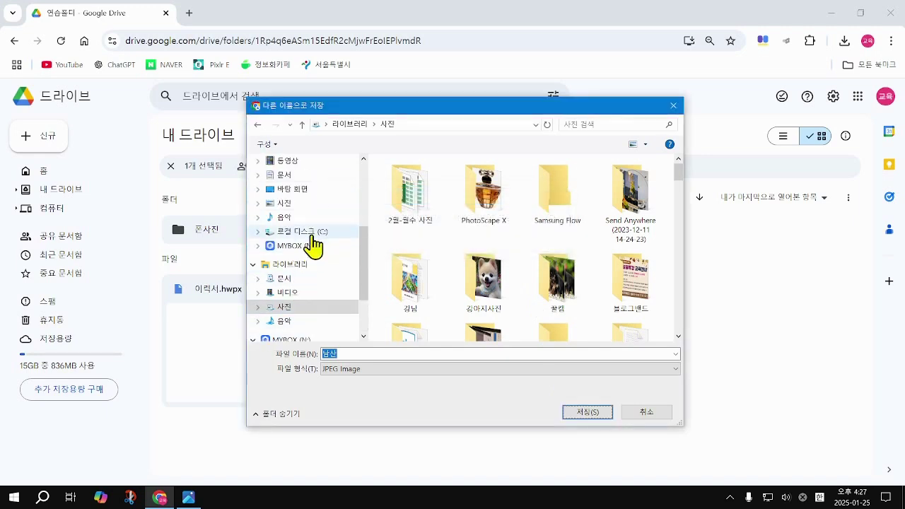
pyautogui.click(297, 204)
pyautogui.scroll(1, 302, 220)
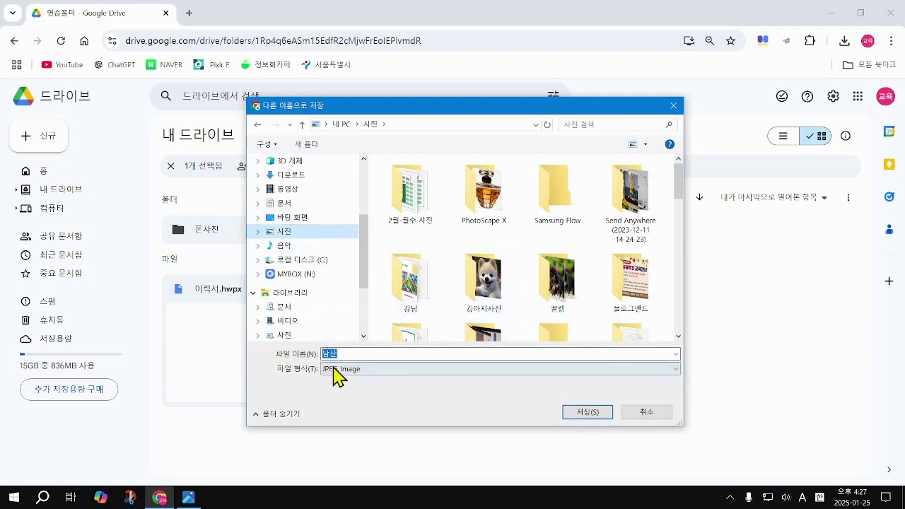
pyautogui.click(587, 413)
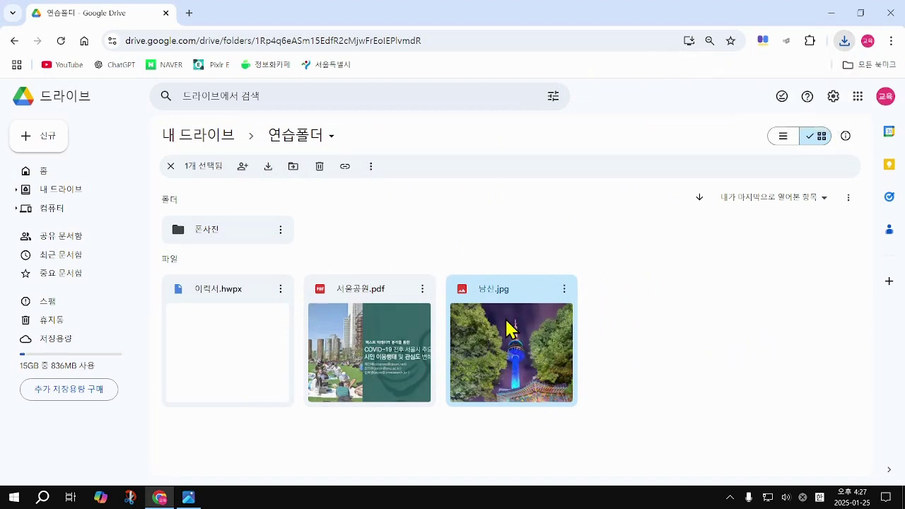
# Add 이력서.hwpx and 서울공원.pdf to the selection with 남산.jpg and start downloading the three files together
pyautogui.keyDown('ctrl'); pyautogui.click(280, 308); pyautogui.keyUp('ctrl')
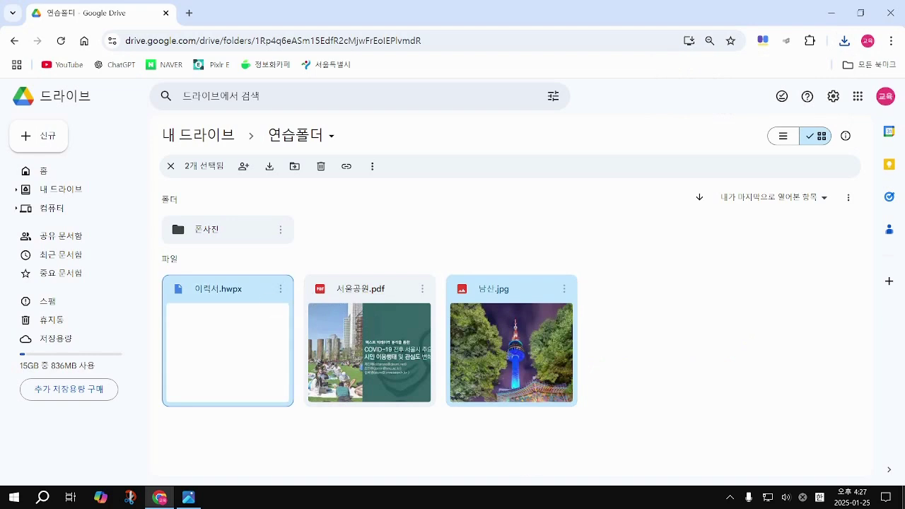
pyautogui.keyDown('ctrl'); pyautogui.click(347, 354); pyautogui.keyUp('ctrl')
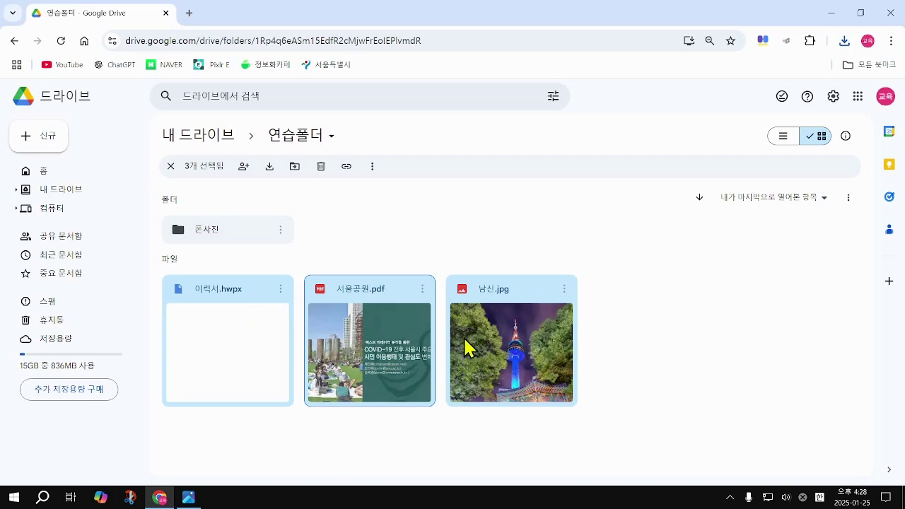
pyautogui.rightClick(509, 343)
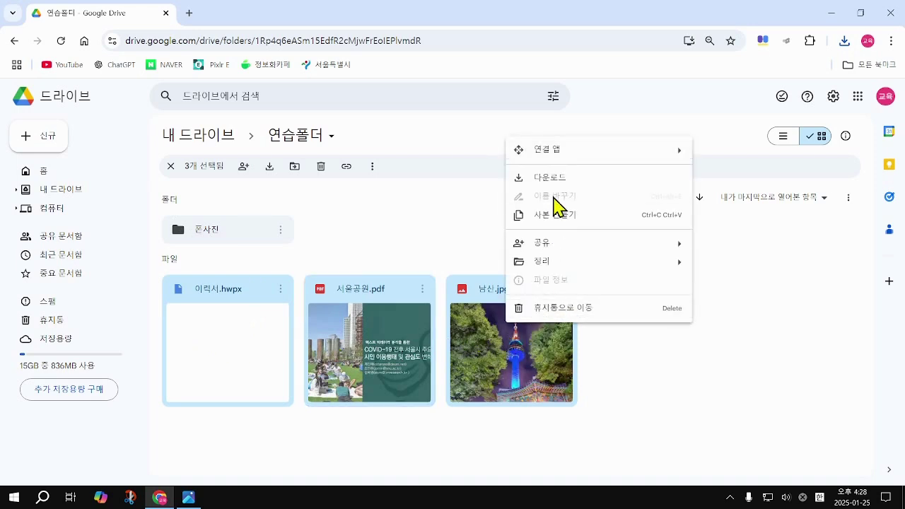
pyautogui.click(553, 186)
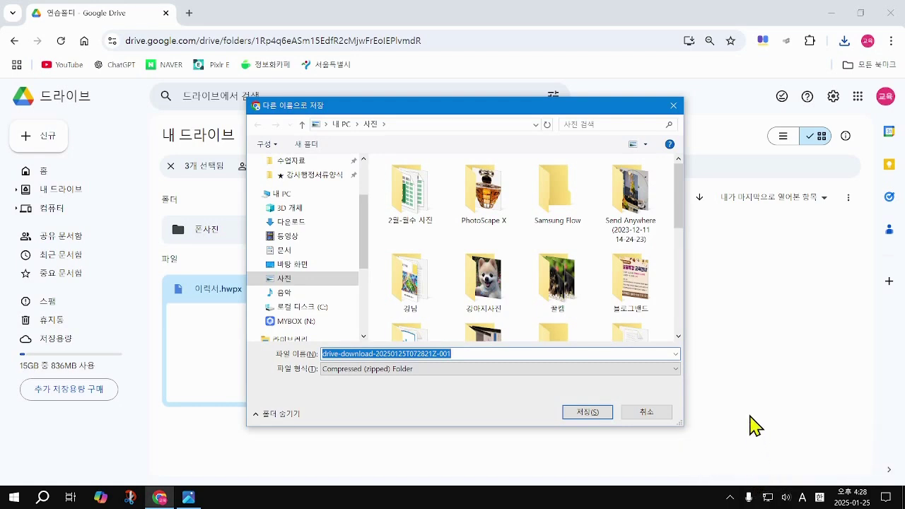
# Save the compressed download as 참고자료 in the 바탕 화면 folder under 내 PC
pyautogui.click(293, 265)
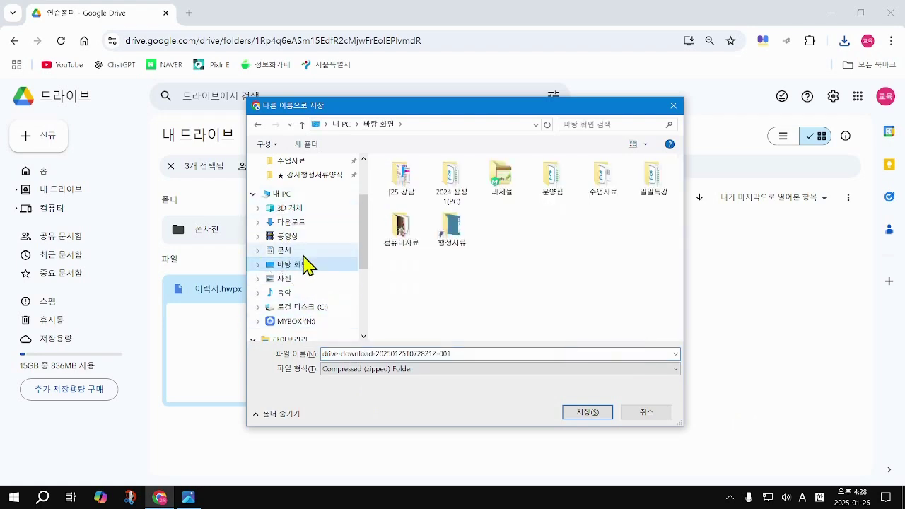
pyautogui.click(471, 354)
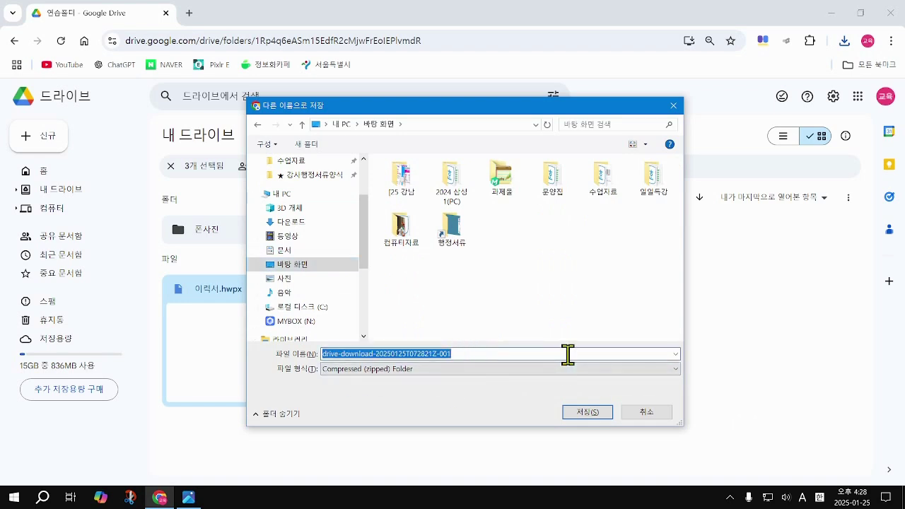
pyautogui.write('tndj')
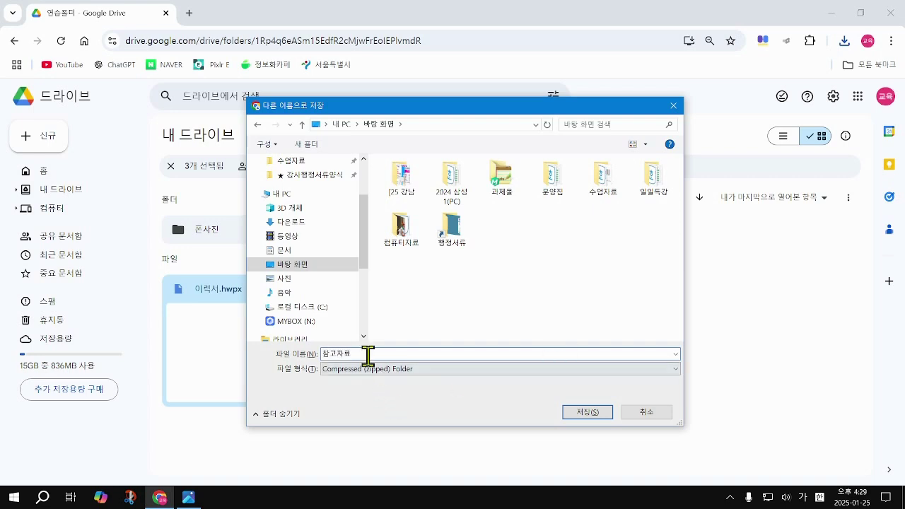
pyautogui.click(296, 269)
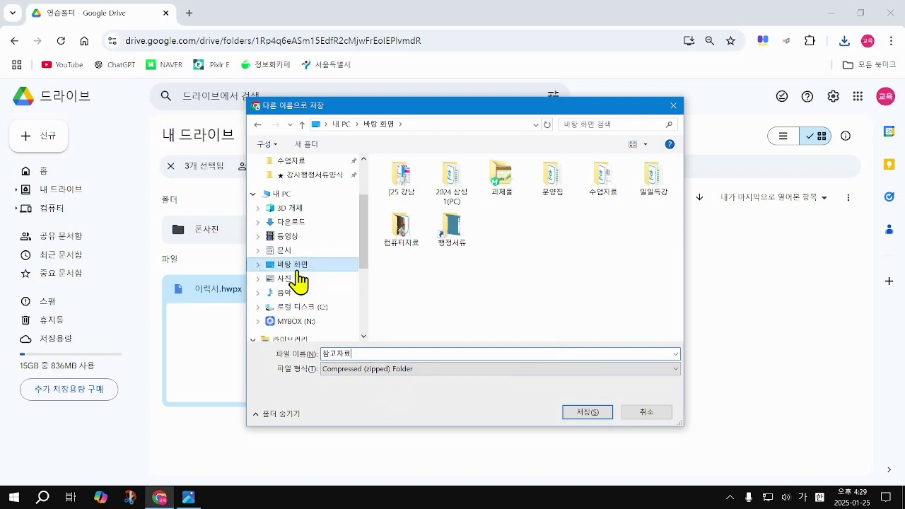
pyautogui.click(342, 354)
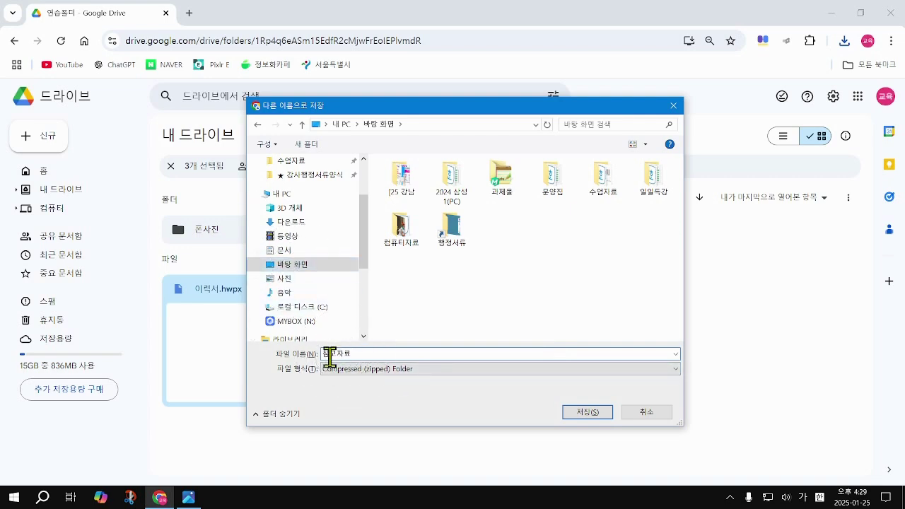
pyautogui.click(593, 414)
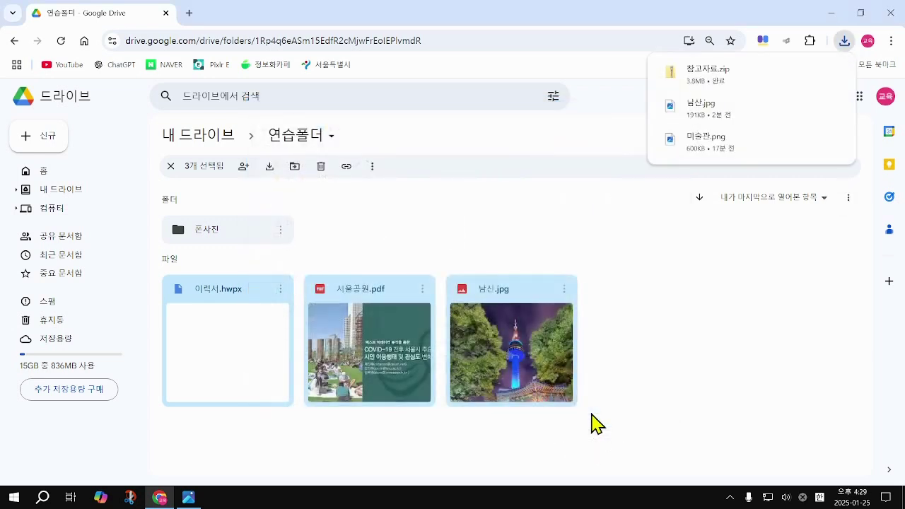
# Open the folder containing the downloaded 참고자료.zip from the browser's download list and select the archive there
pyautogui.click(712, 83)
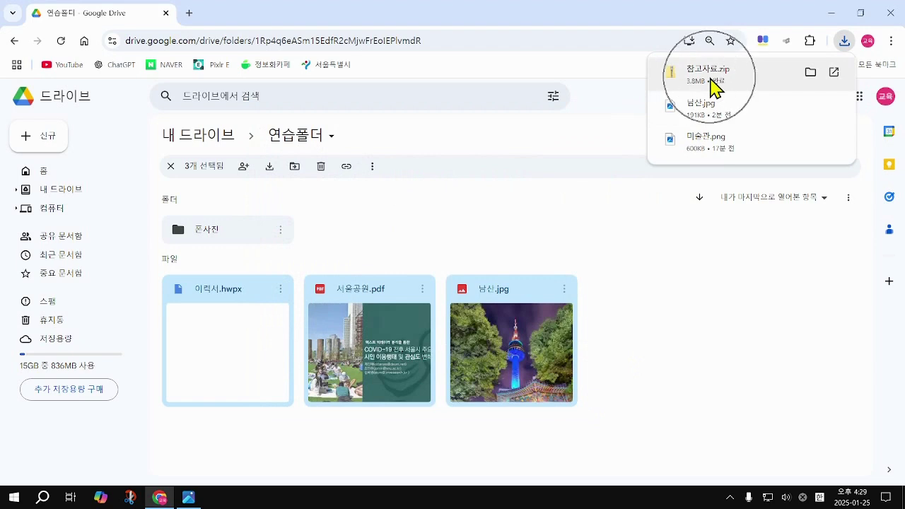
pyautogui.click(713, 84)
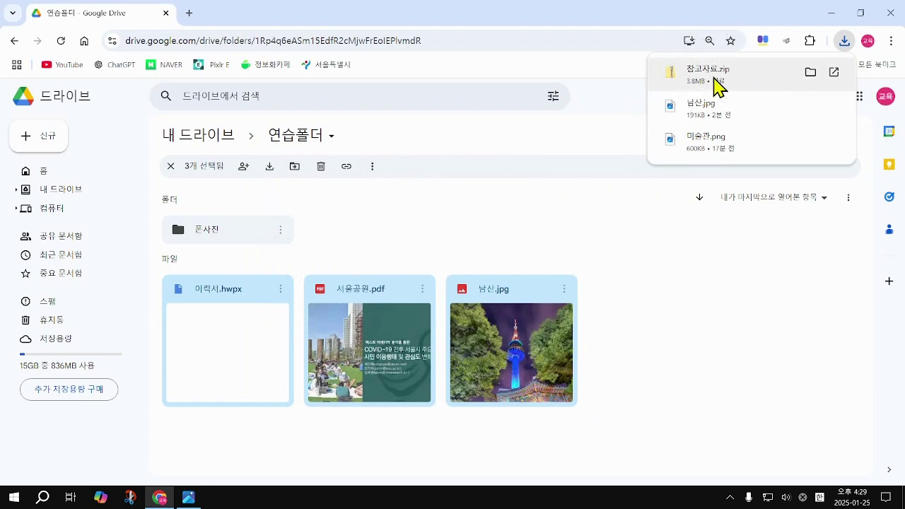
pyautogui.click(714, 79)
pyautogui.click(715, 79)
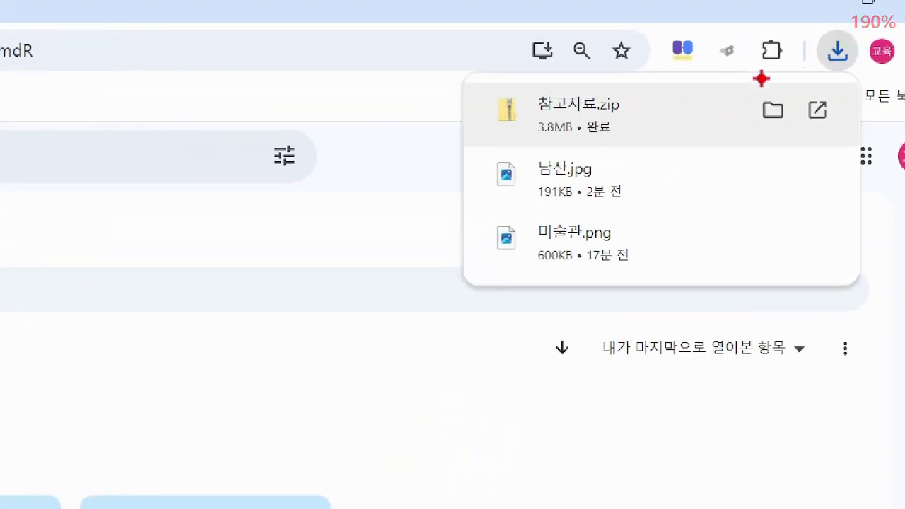
pyautogui.moveTo(748, 83); pyautogui.dragTo(808, 127)
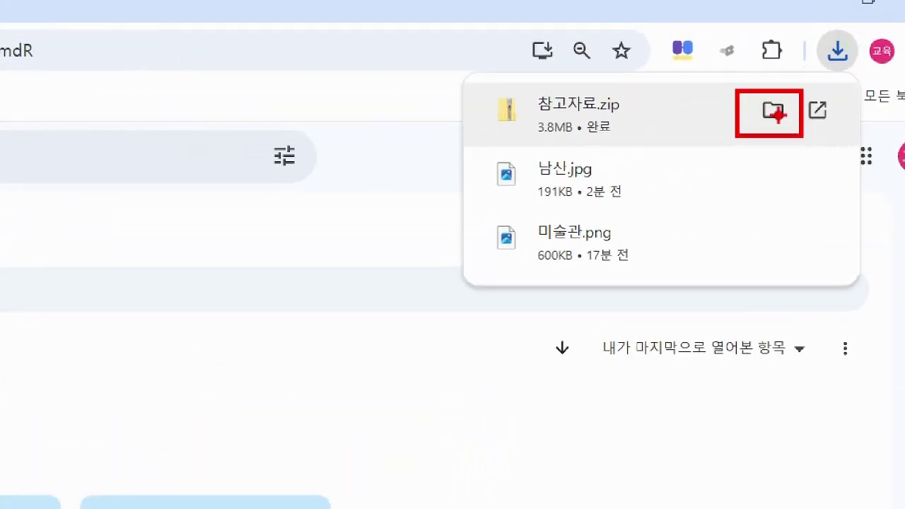
pyautogui.moveTo(491, 82)
pyautogui.mouseDown()
pyautogui.moveTo(610, 149)
pyautogui.moveTo(626, 148)
pyautogui.mouseUp()
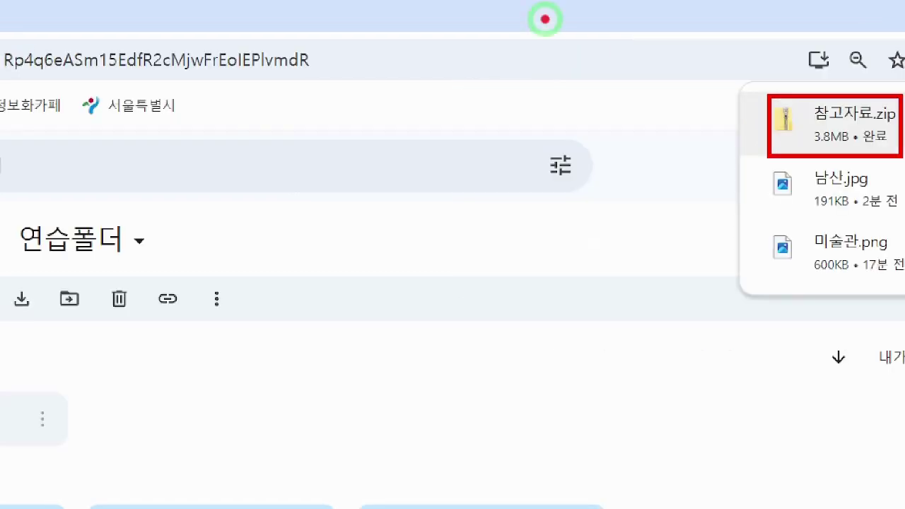
pyautogui.press('Escape')
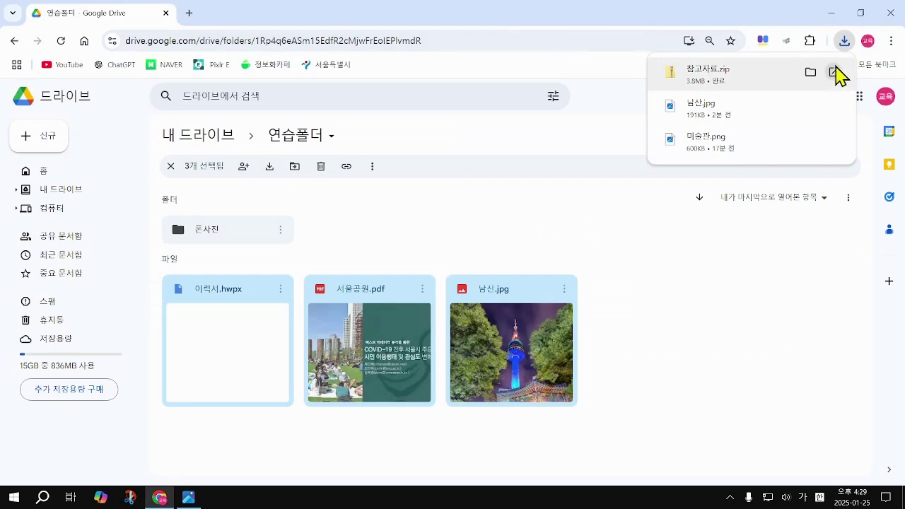
pyautogui.click(811, 72)
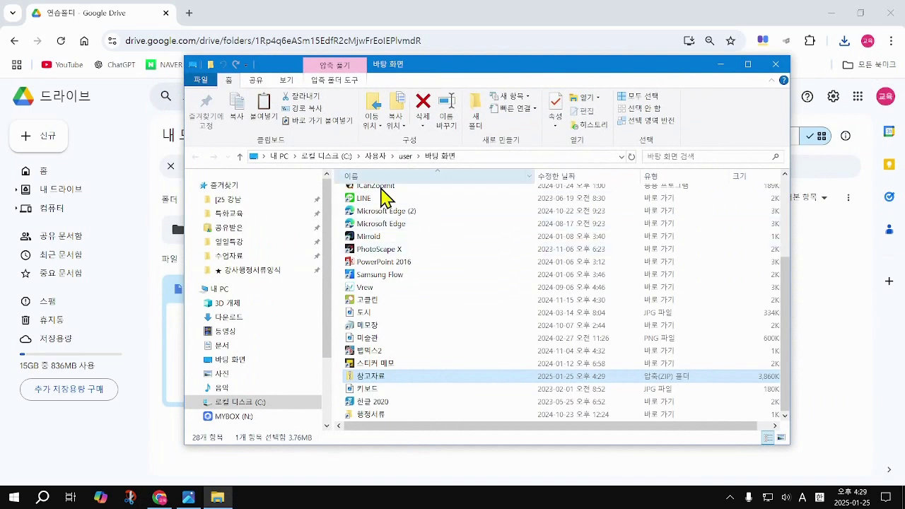
pyautogui.click(370, 377)
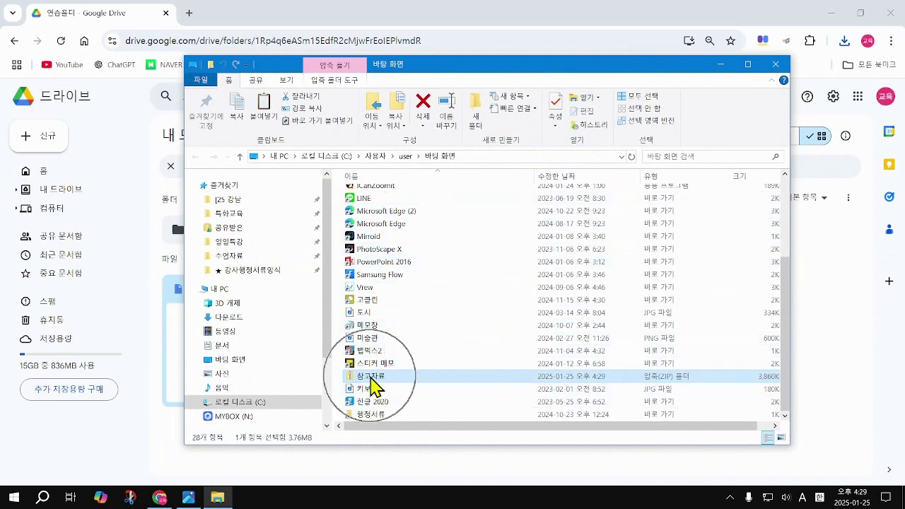
pyautogui.click(369, 379)
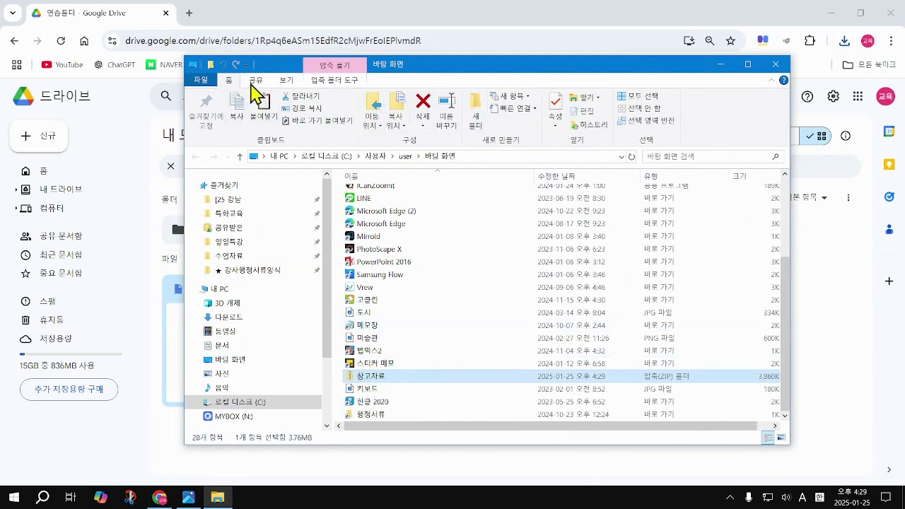
# Change the 바탕 화면 folder's layout to 보통 아이콘 and select the 참고자료 archive
pyautogui.click(287, 81)
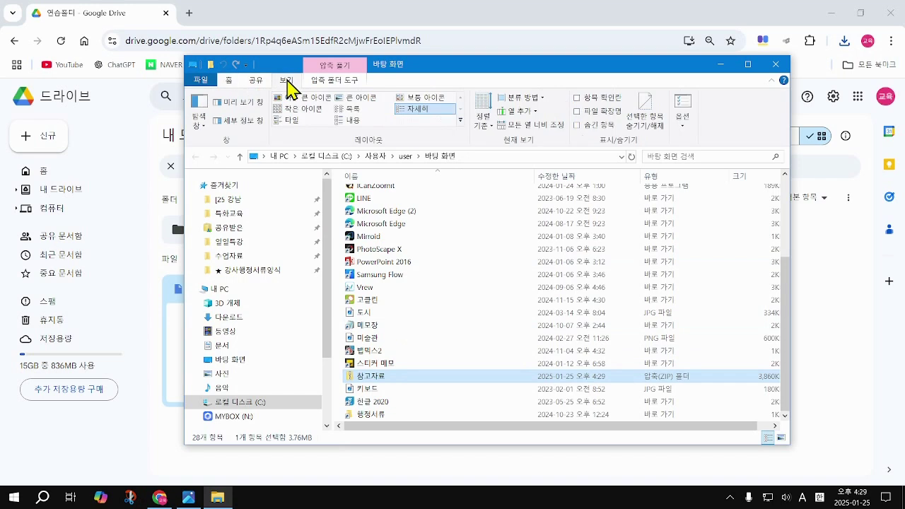
pyautogui.click(417, 99)
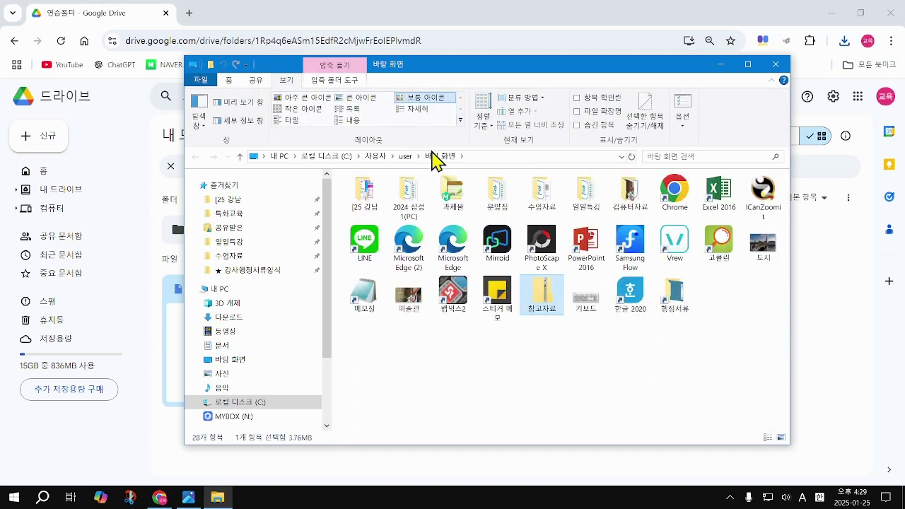
pyautogui.click(544, 311)
pyautogui.click(544, 311)
pyautogui.click(544, 312)
pyautogui.click(542, 307)
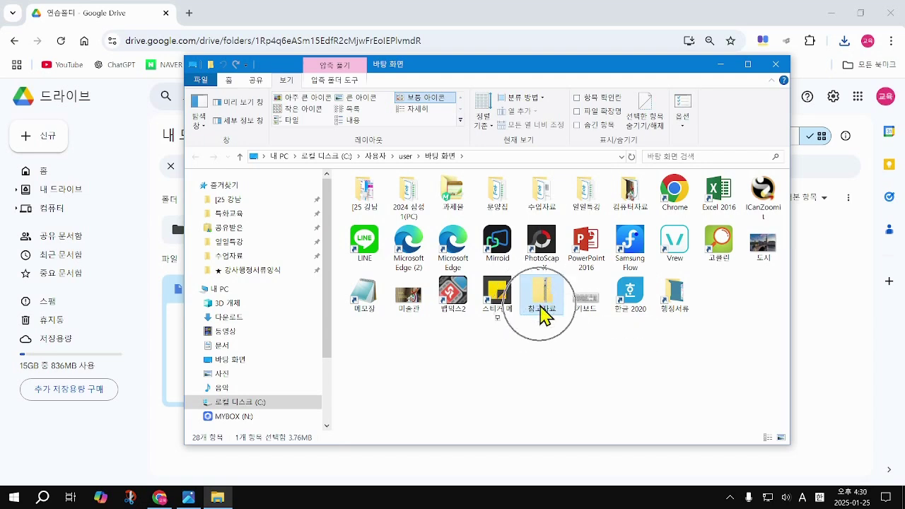
pyautogui.click(544, 305)
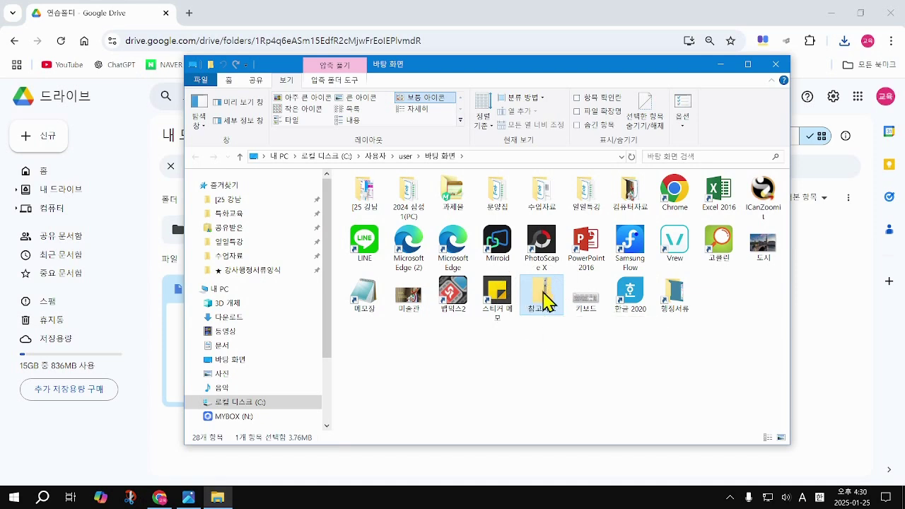
# Extract the 참고자료 archive to the 참고자료 folder on the desktop, showing the extracted files when complete
pyautogui.rightClick(546, 300)
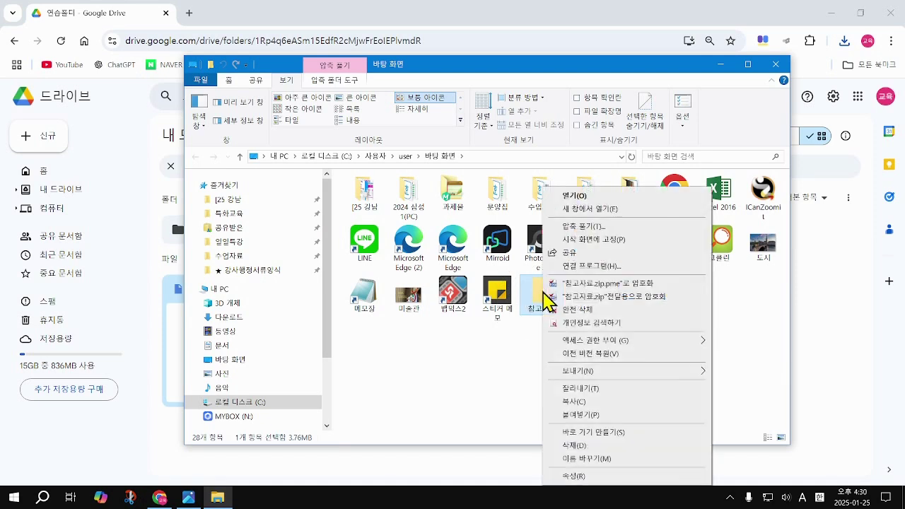
pyautogui.click(578, 228)
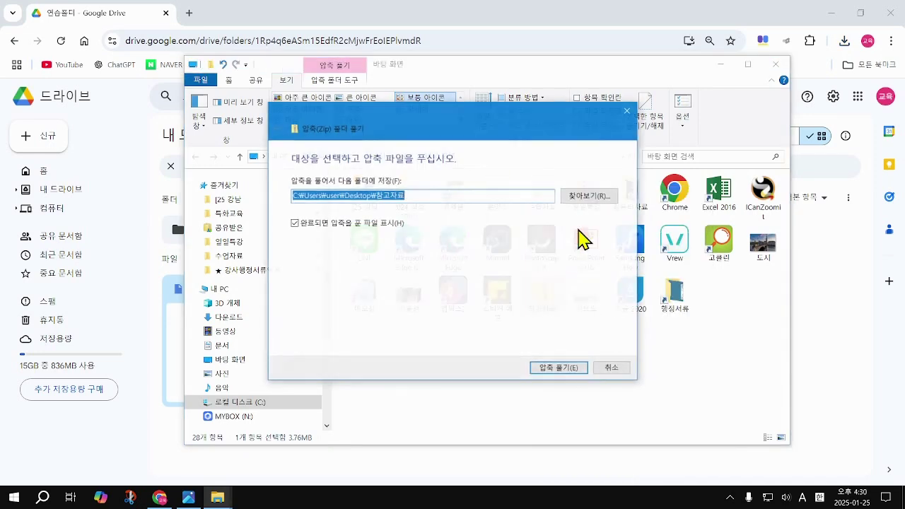
pyautogui.click(555, 370)
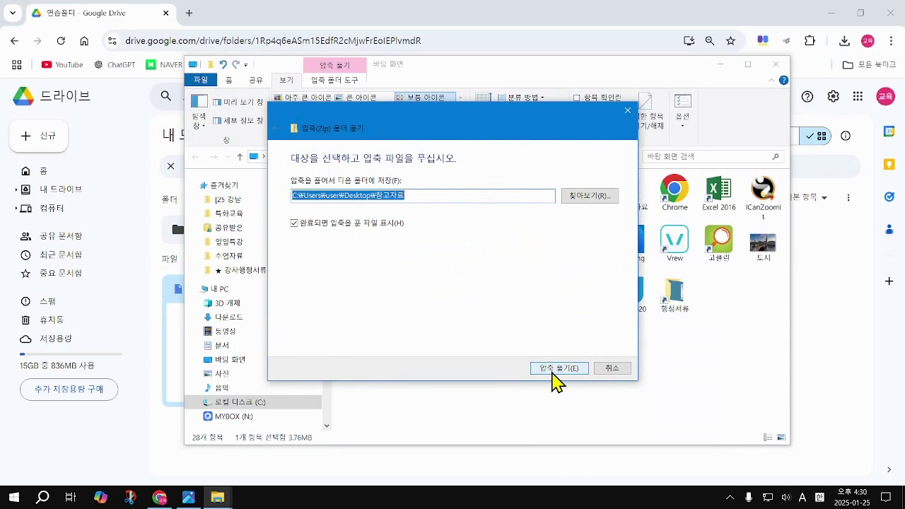
pyautogui.click(557, 372)
pyautogui.click(556, 373)
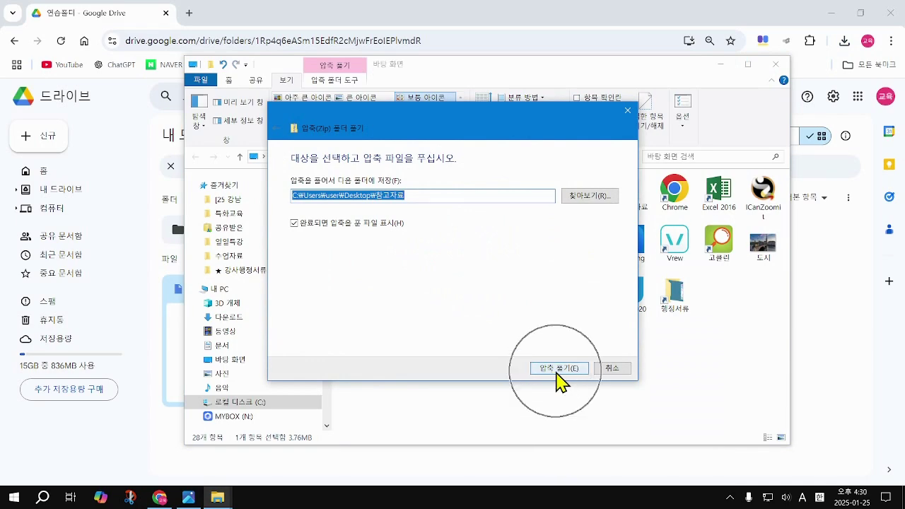
pyautogui.click(556, 373)
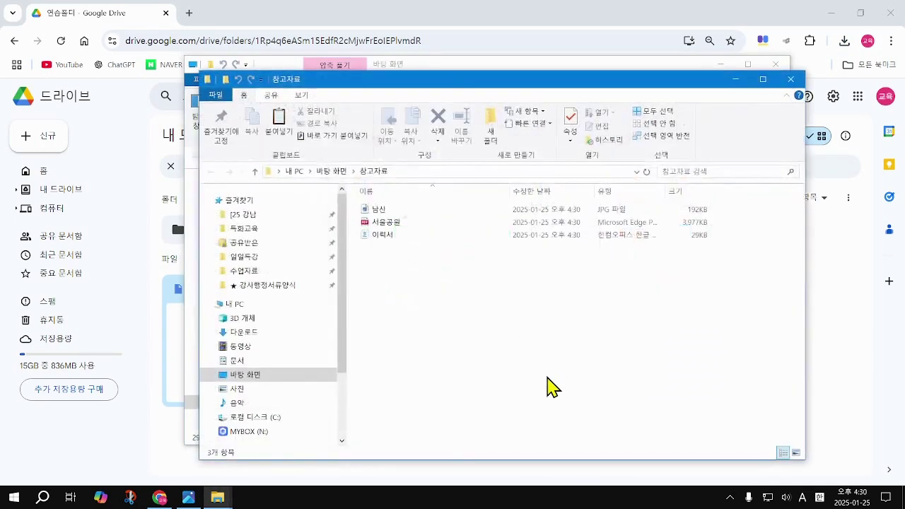
# Check the extracted files in the 참고자료 folder and close both File Explorer windows
pyautogui.click(386, 245)
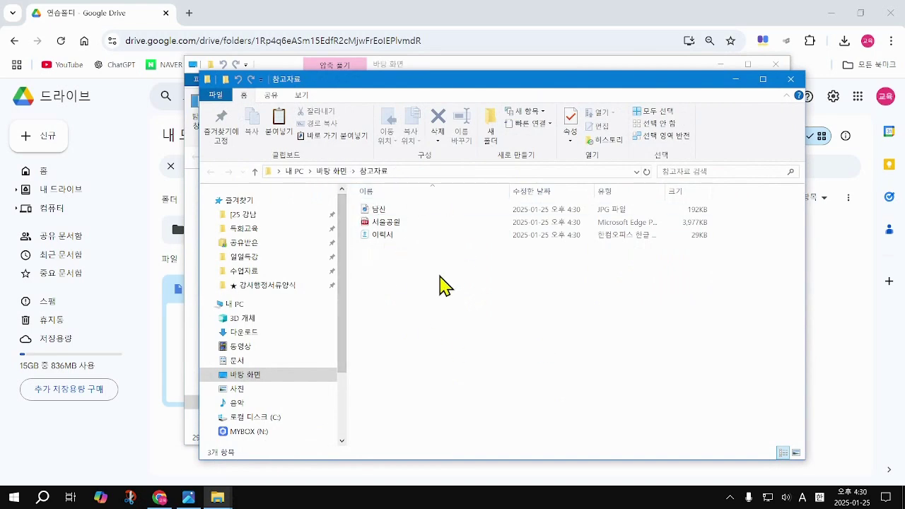
pyautogui.click(794, 80)
pyautogui.click(776, 63)
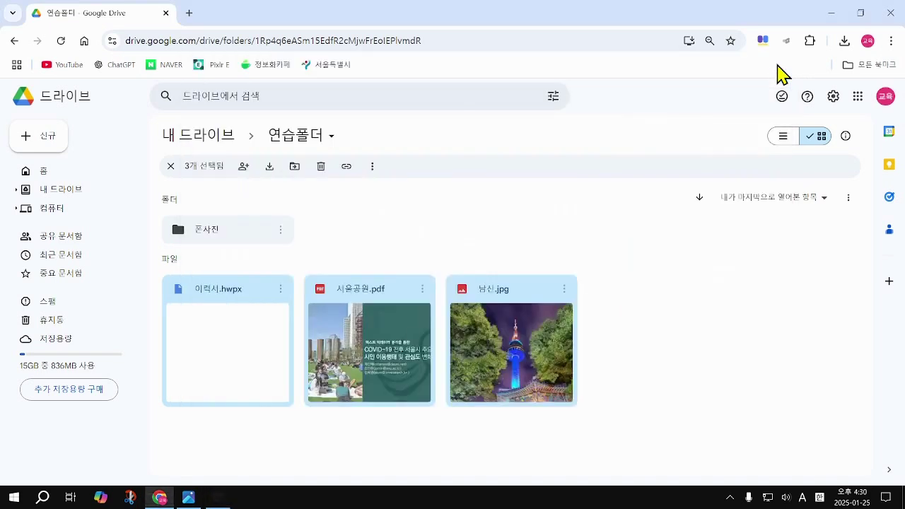
# Return to the Drive home page and leave it for the browser's home page
pyautogui.click(63, 107)
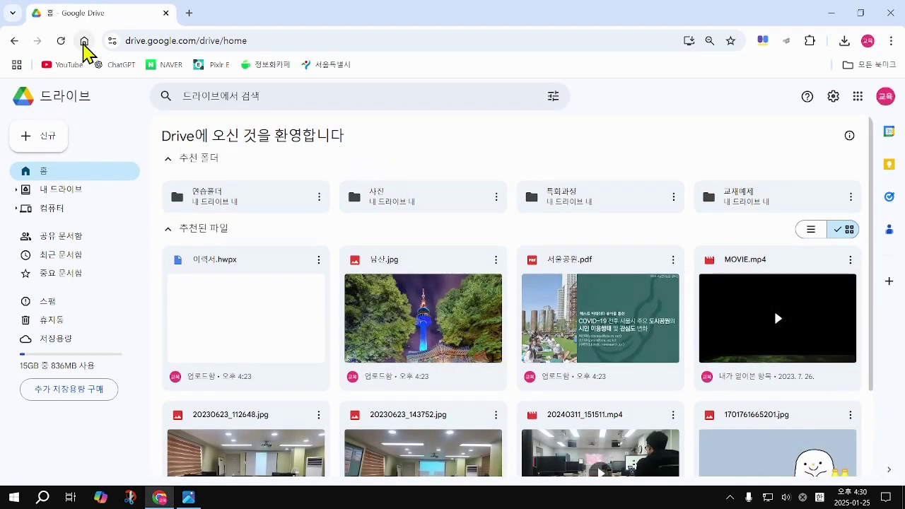
pyautogui.click(84, 41)
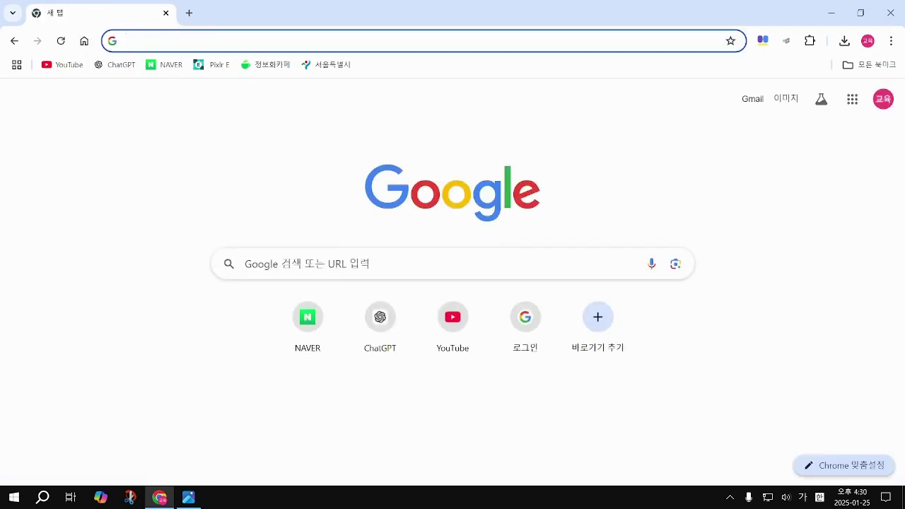